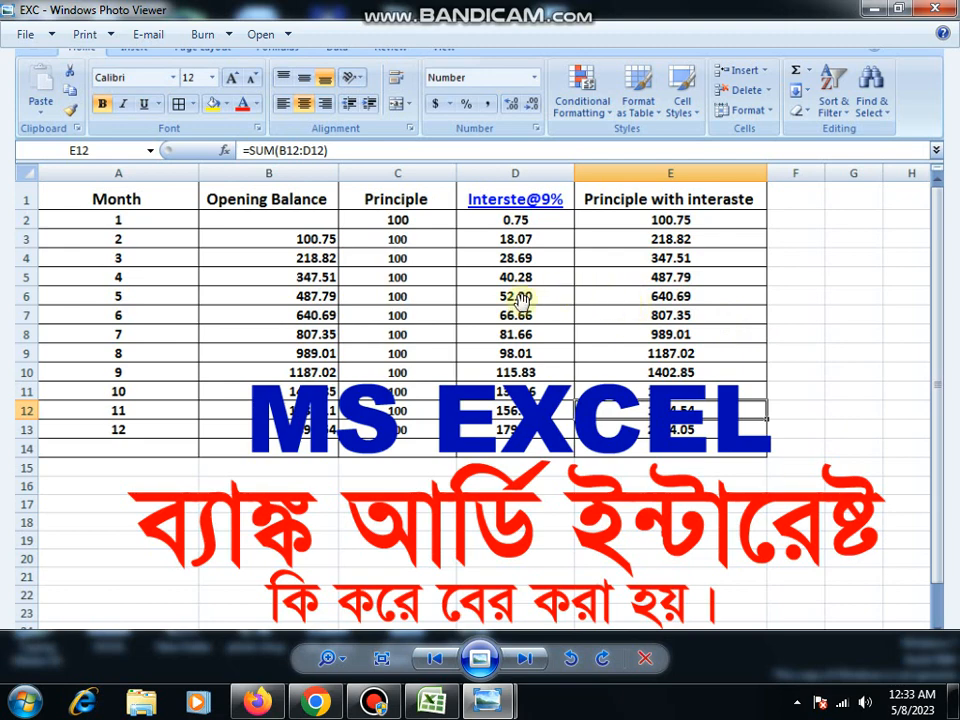
Switch to Excel and create a new blank workbook
{"action": "left_click", "coordinate": [432, 702]}
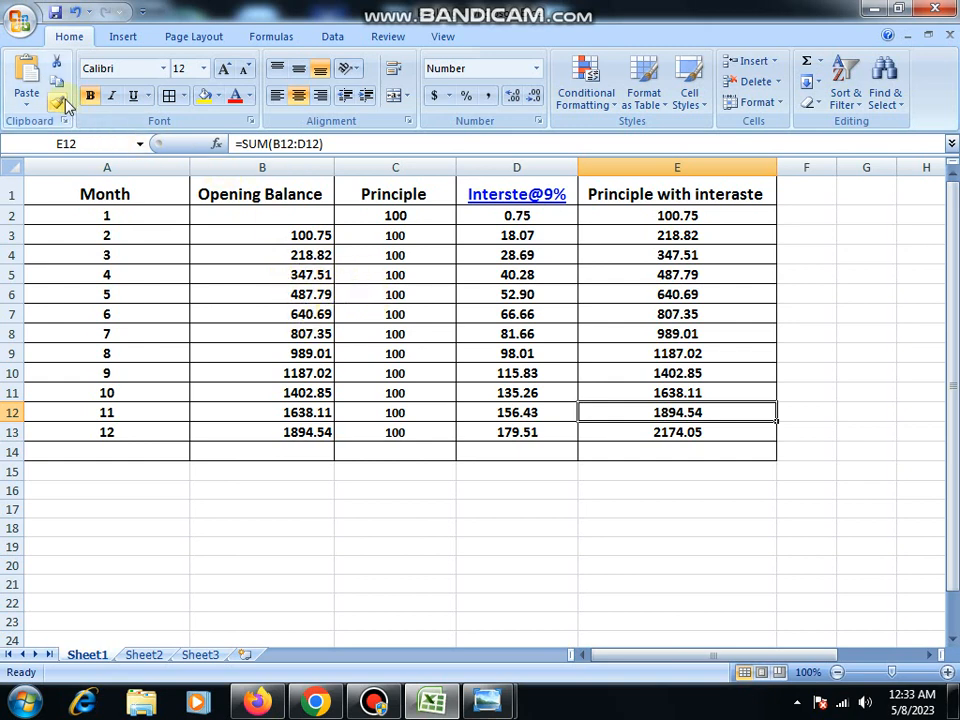
{"action": "left_click", "coordinate": [22, 22]}
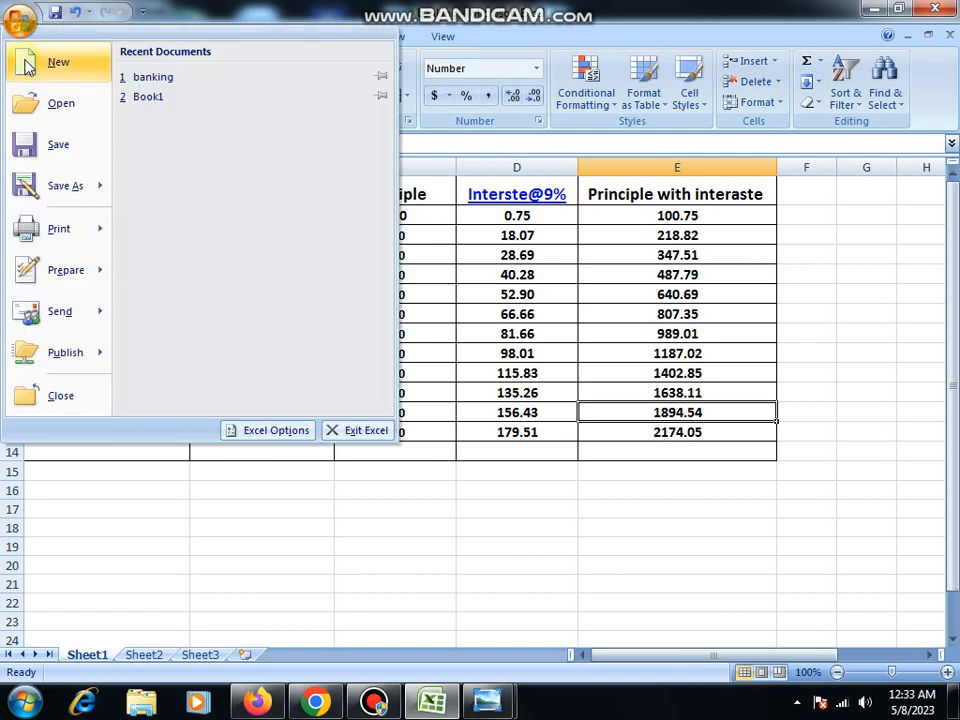
{"action": "key", "text": "Escape"}
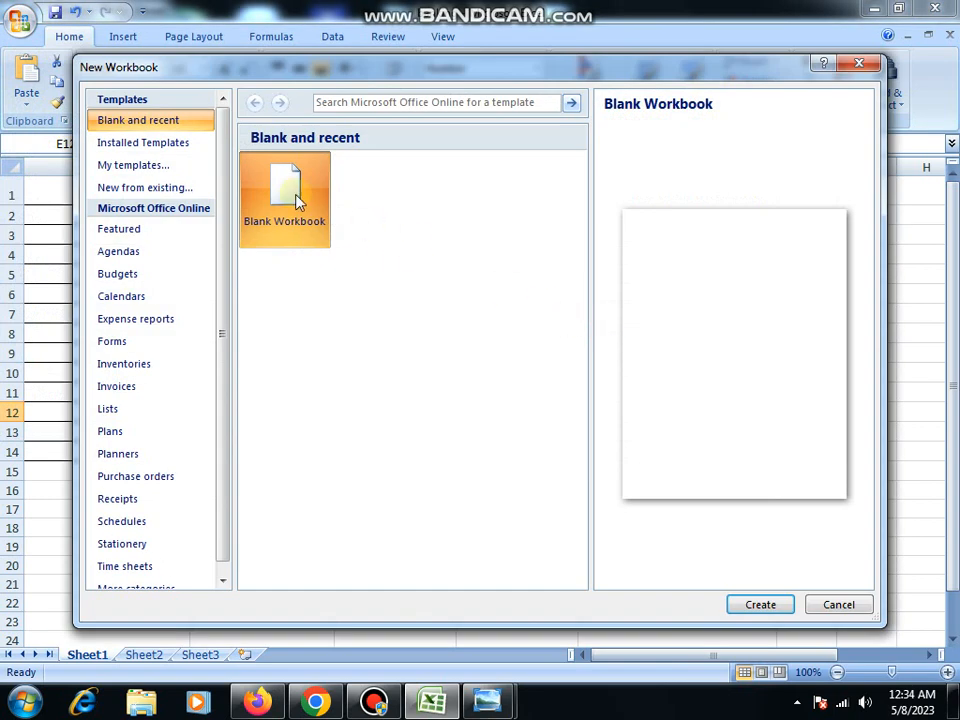
{"action": "double_click", "coordinate": [273, 193]}
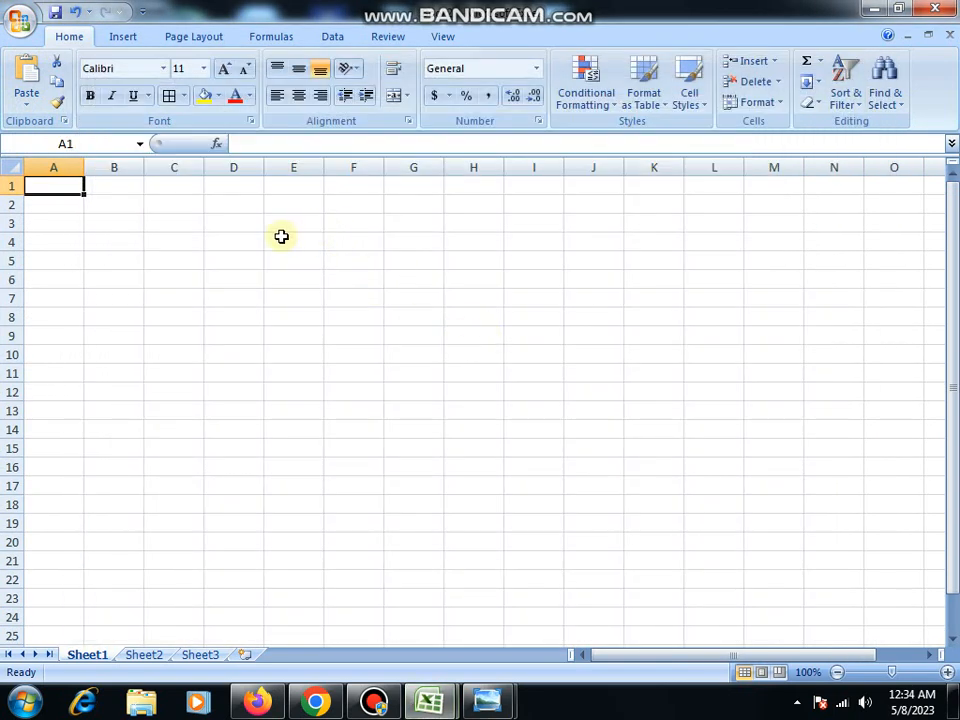
{"action": "left_click", "coordinate": [281, 237]}
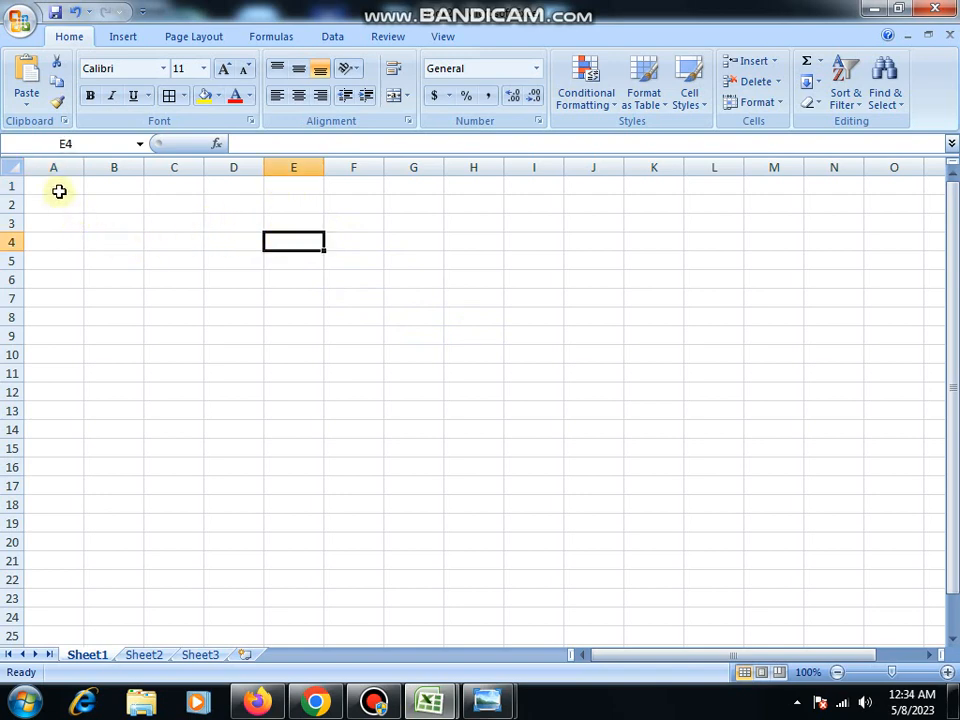
Apply all borders to the range A1:E13
{"action": "left_click_drag", "start_coordinate": [60, 188], "coordinate": [294, 401]}
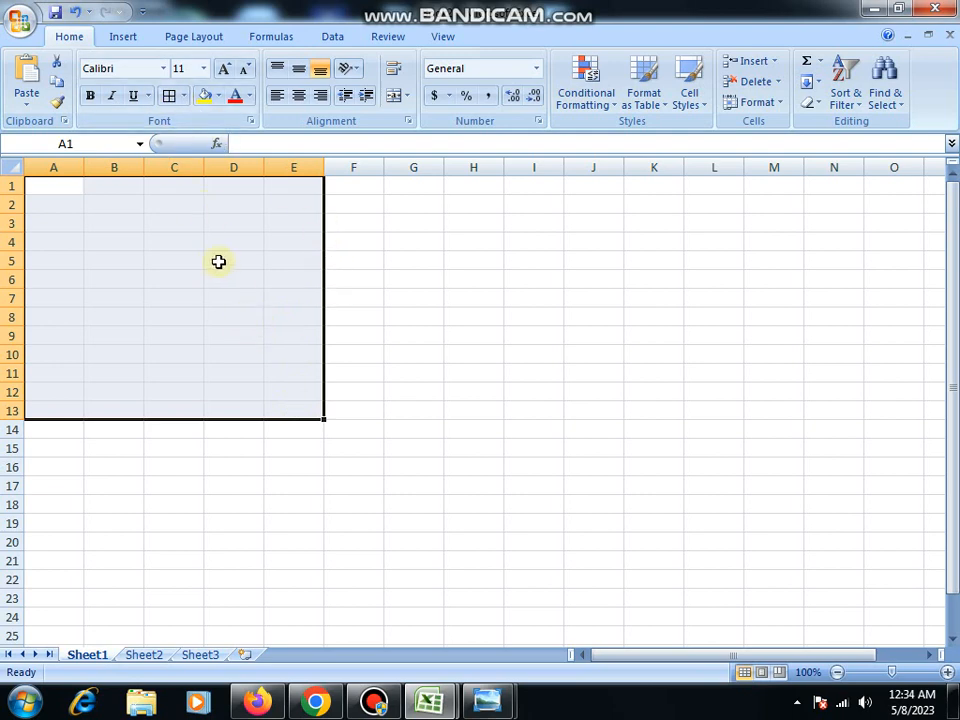
{"action": "left_click", "coordinate": [185, 97]}
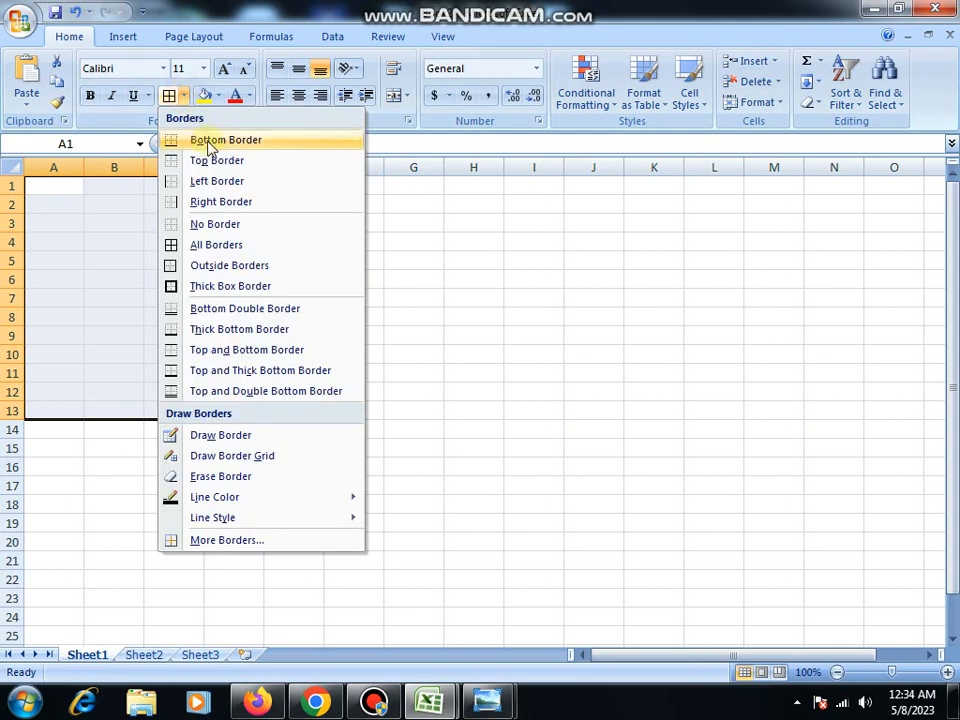
{"action": "left_click", "coordinate": [211, 246]}
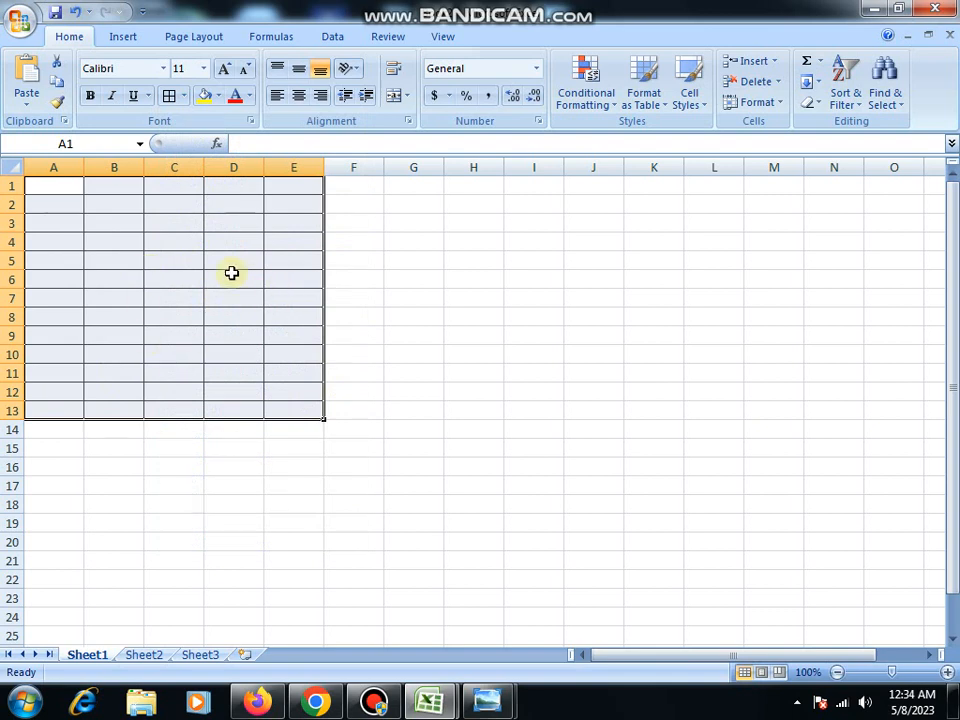
{"action": "left_click", "coordinate": [231, 276]}
Widen columns A through E and make row 1 taller for the table headings
{"action": "left_click_drag", "start_coordinate": [85, 170], "coordinate": [130, 192]}
{"action": "left_click_drag", "start_coordinate": [189, 165], "coordinate": [279, 230]}
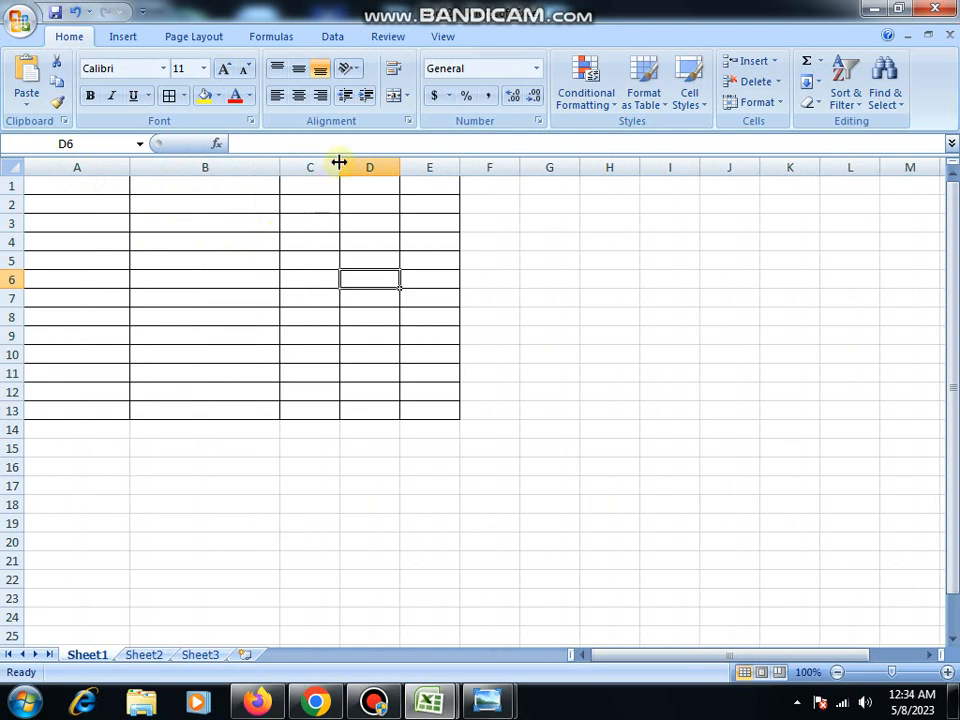
{"action": "left_click_drag", "start_coordinate": [339, 163], "coordinate": [399, 200]}
{"action": "left_click_drag", "start_coordinate": [463, 171], "coordinate": [546, 230]}
{"action": "left_click_drag", "start_coordinate": [606, 163], "coordinate": [662, 230]}
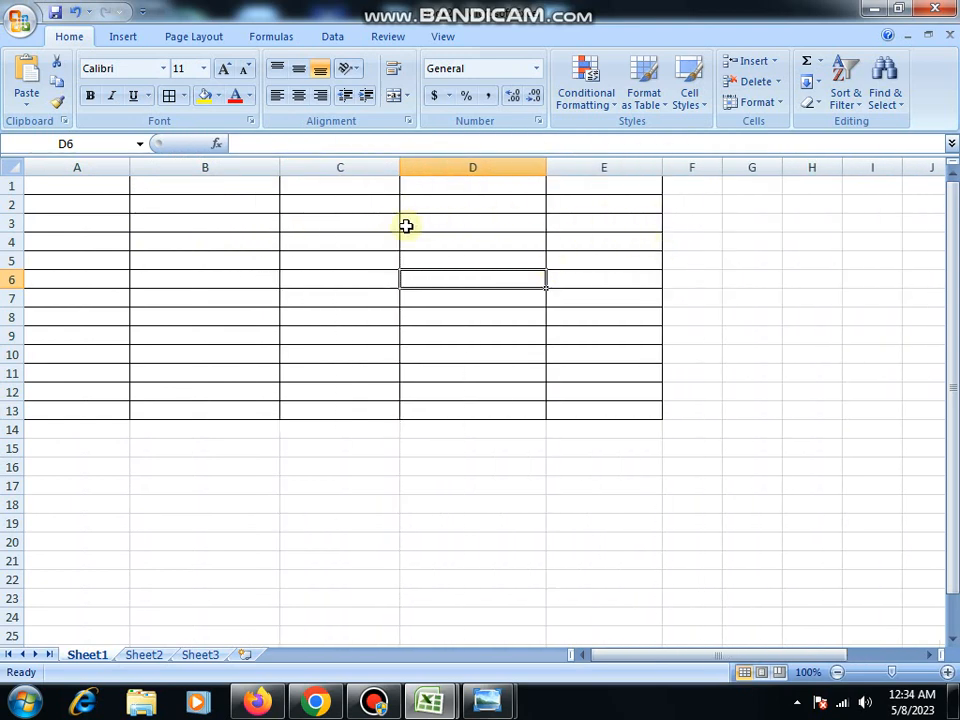
{"action": "left_click_drag", "start_coordinate": [15, 194], "coordinate": [568, 197]}
{"action": "left_click", "coordinate": [45, 191]}
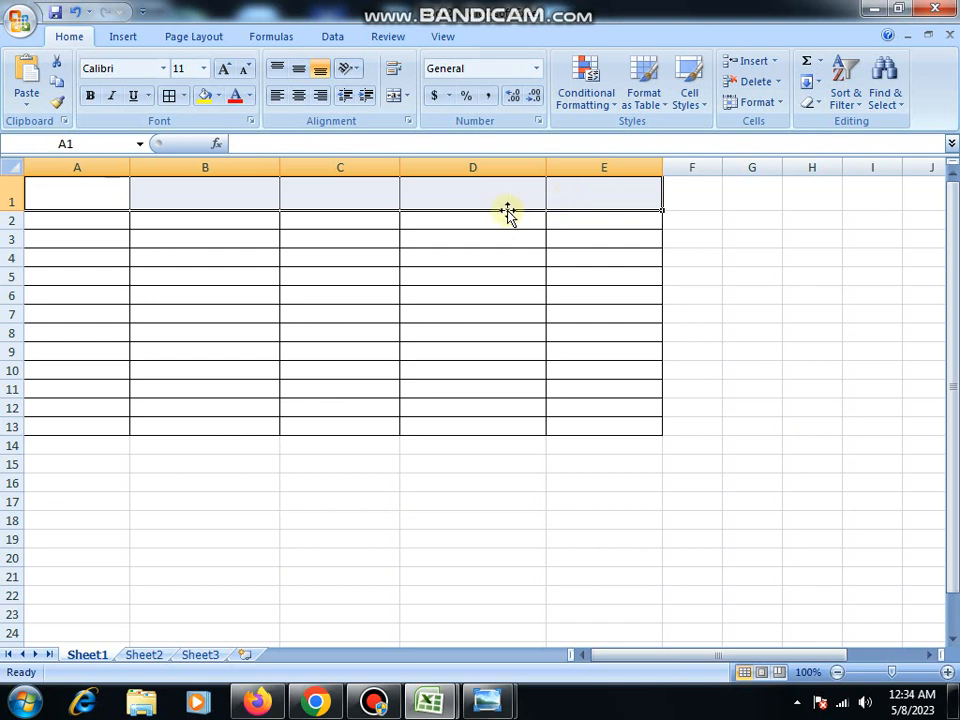
Enter the headings "Month" in A1 and "Opening Blance" in B1
{"action": "left_click", "coordinate": [92, 182]}
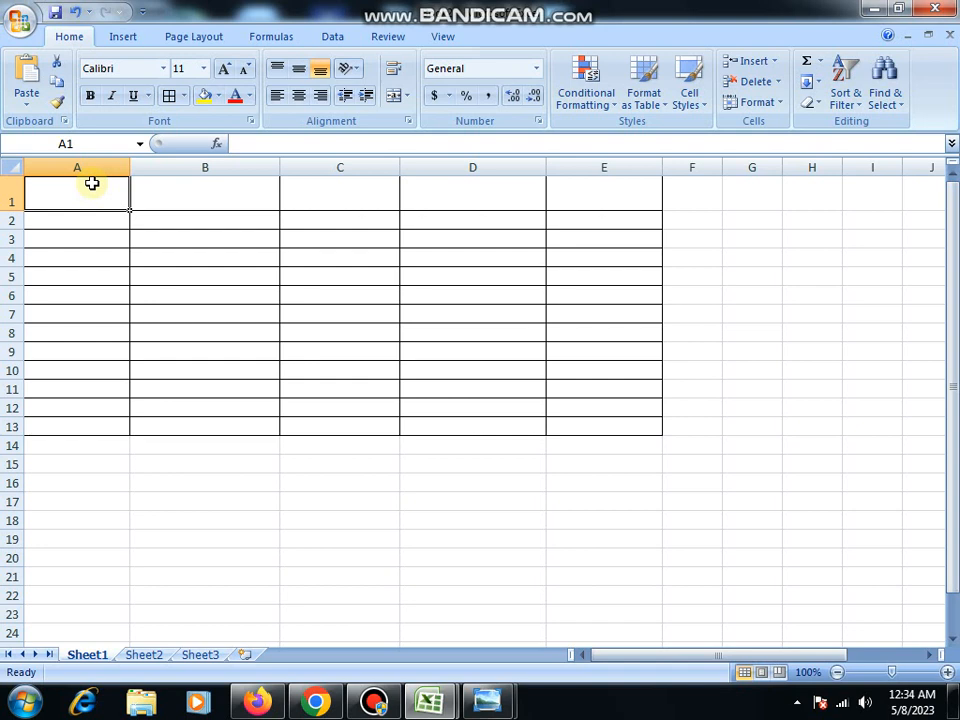
{"action": "type", "text": "mMonth"}
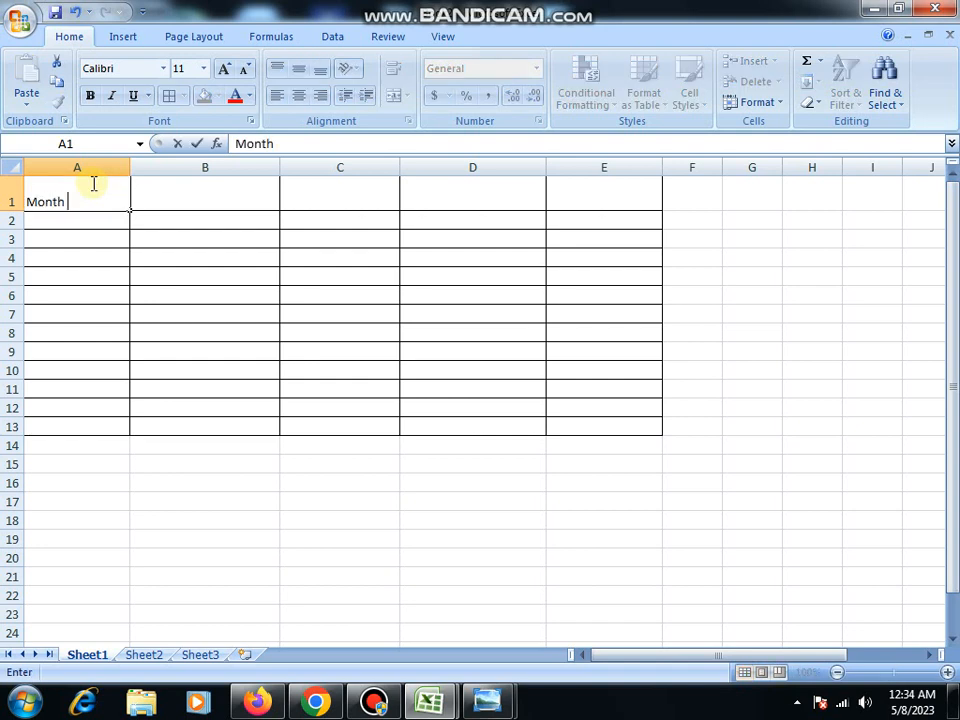
{"action": "key", "text": "Tab"}
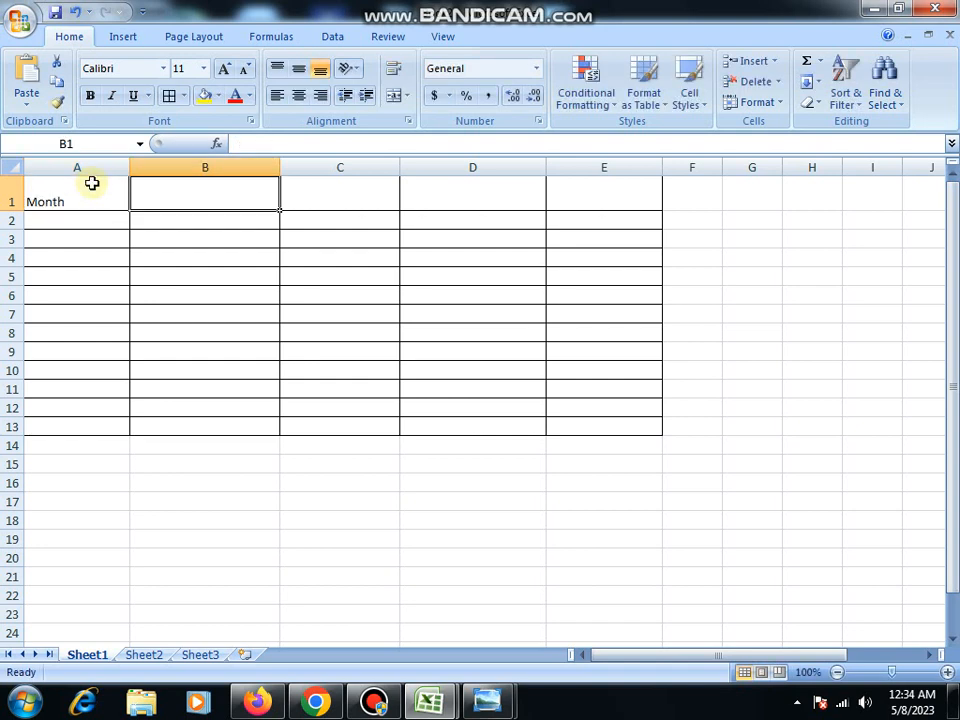
{"action": "type", "text": "O"}
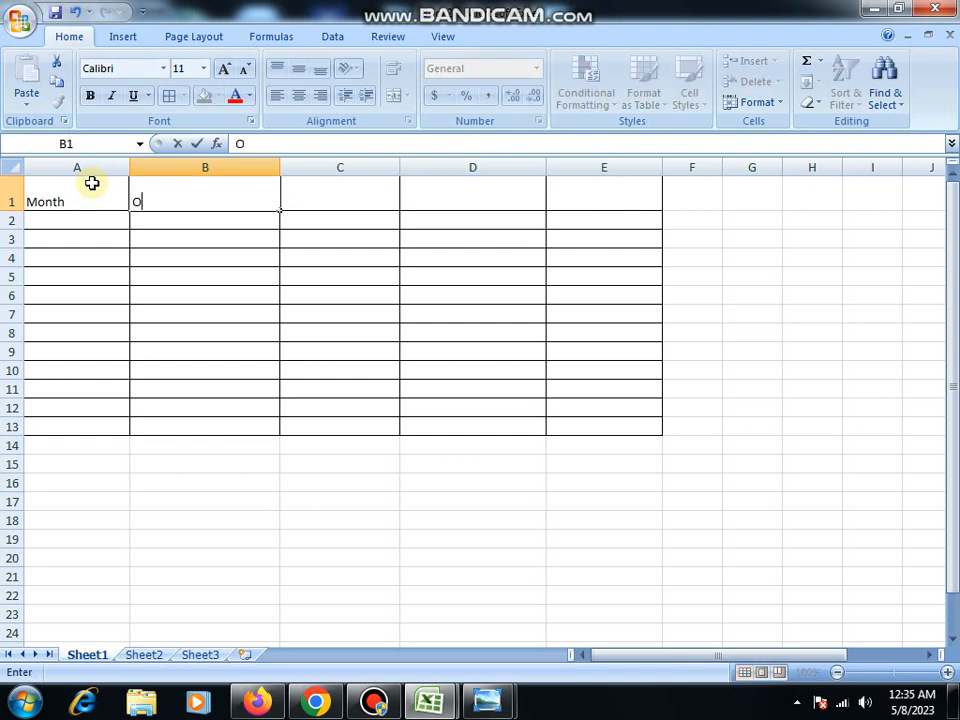
{"action": "type", "text": "pening "}
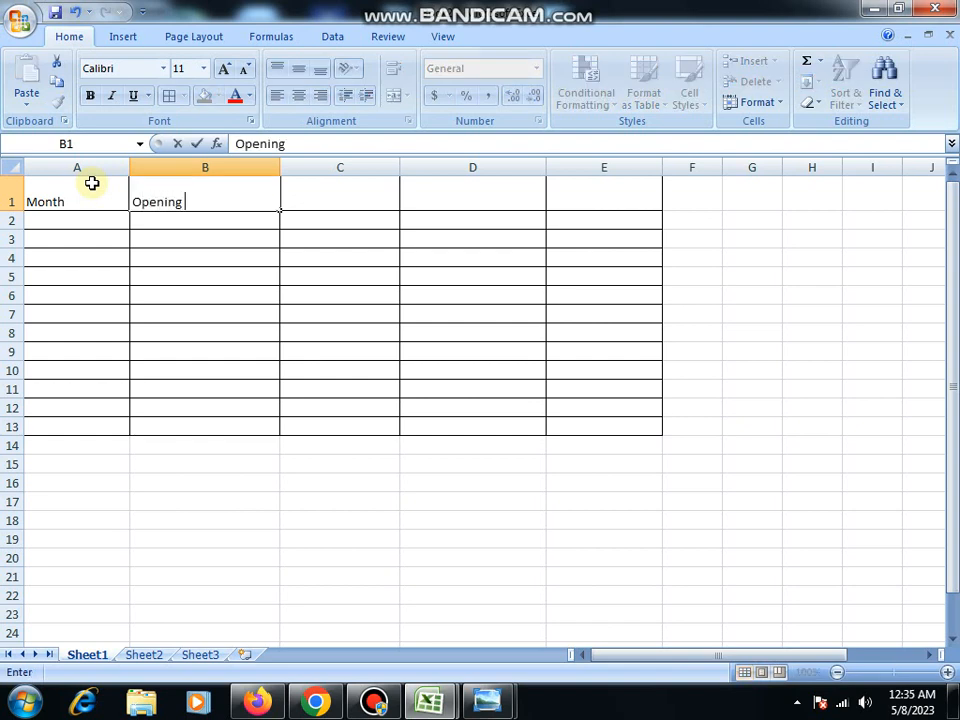
{"action": "type", "text": "Blance"}
{"action": "key", "text": "Tab"}
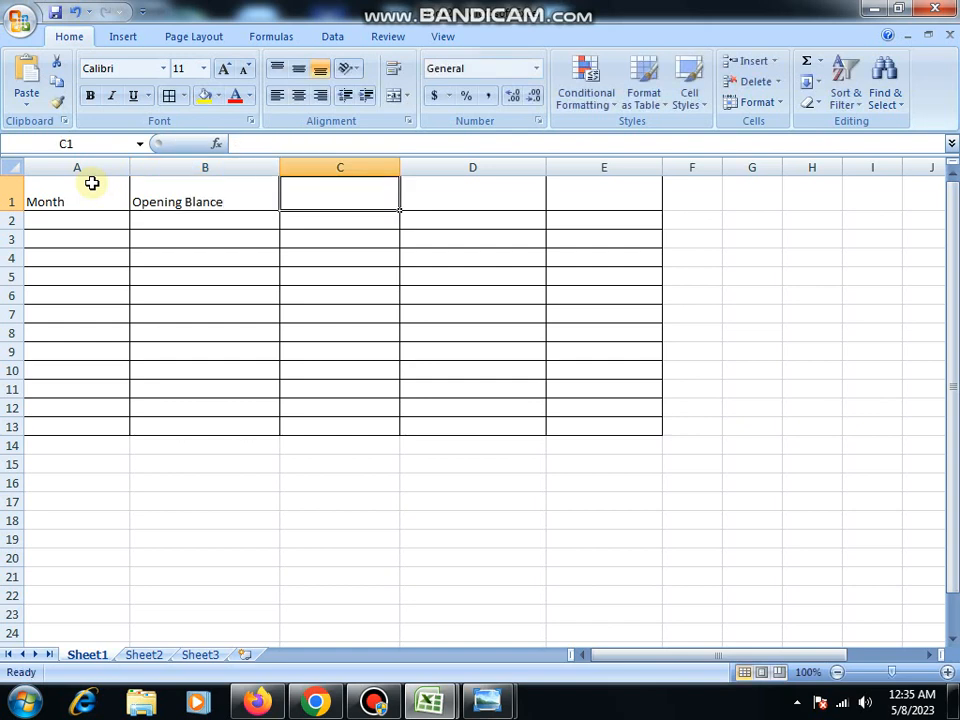
Enter the headings "Principal" in C1 and "Interste@9%" in D1
{"action": "type", "text": "Principal"}
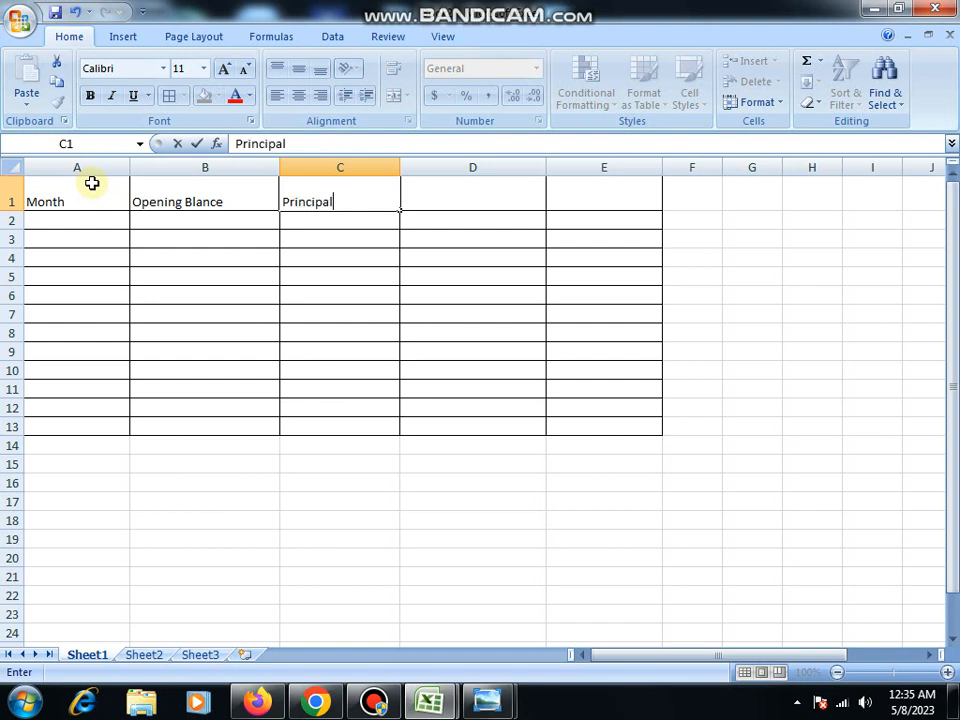
{"action": "key", "text": "Tab"}
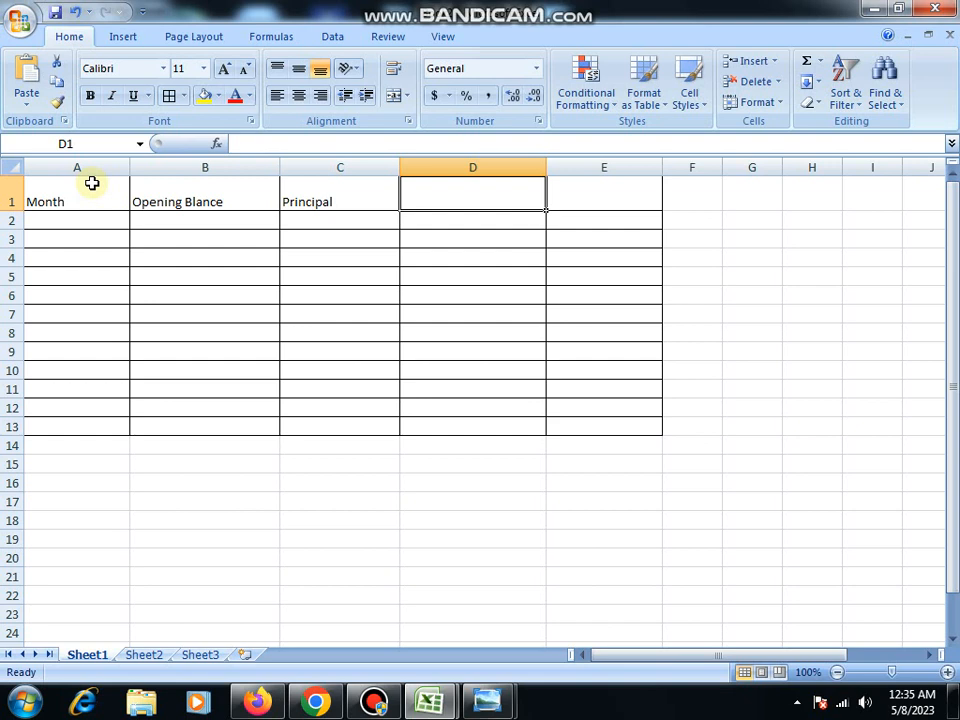
{"action": "type", "text": "Inter"}
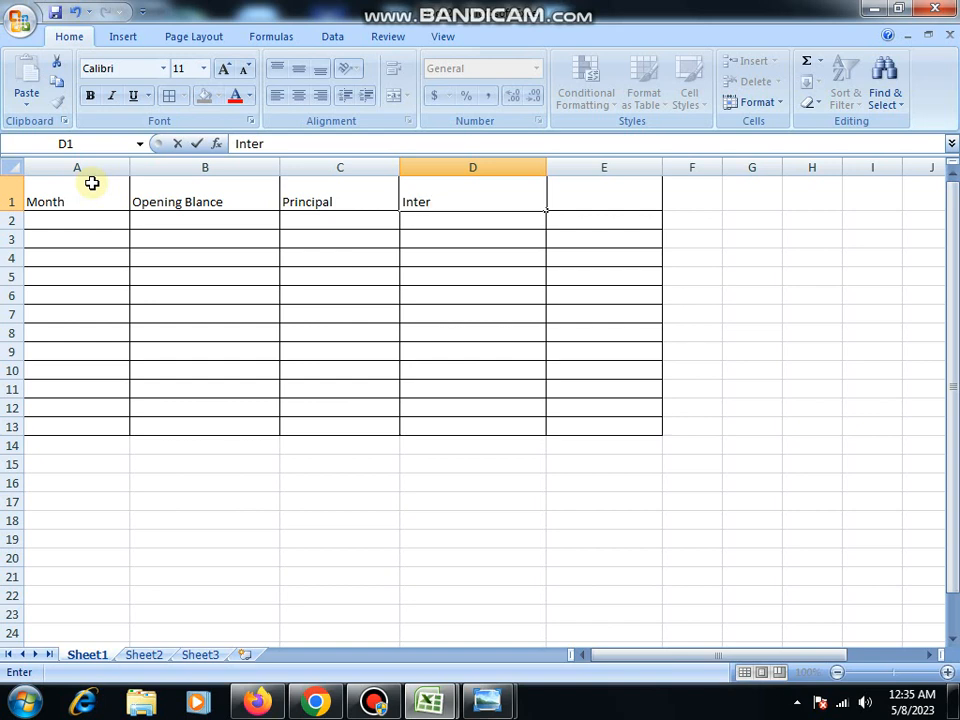
{"action": "type", "text": "ste @9%"}
{"action": "key", "text": "Tab"}
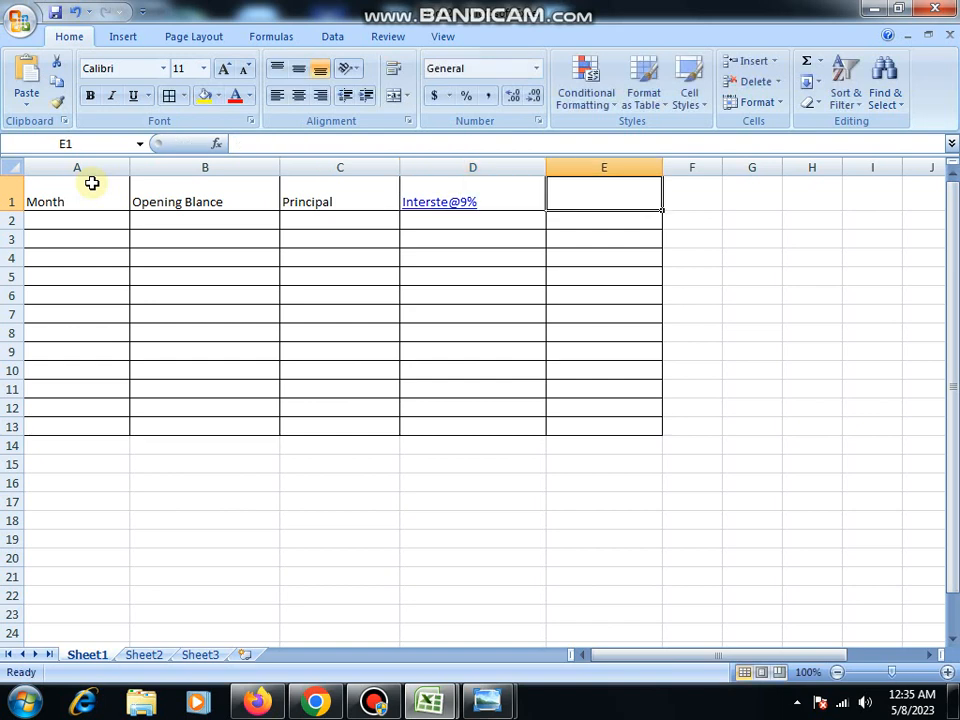
Enter the heading "Principle with interste" in E1 and widen column E to fit it
{"action": "type", "text": "Prin"}
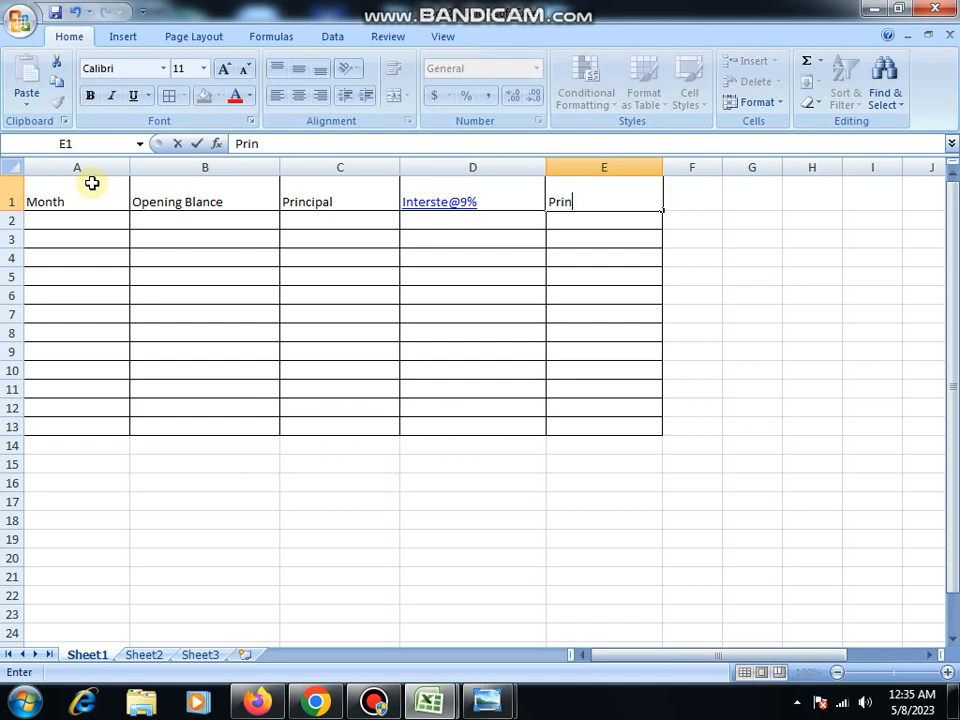
{"action": "type", "text": "cipa"}
{"action": "type", "text": "e with"}
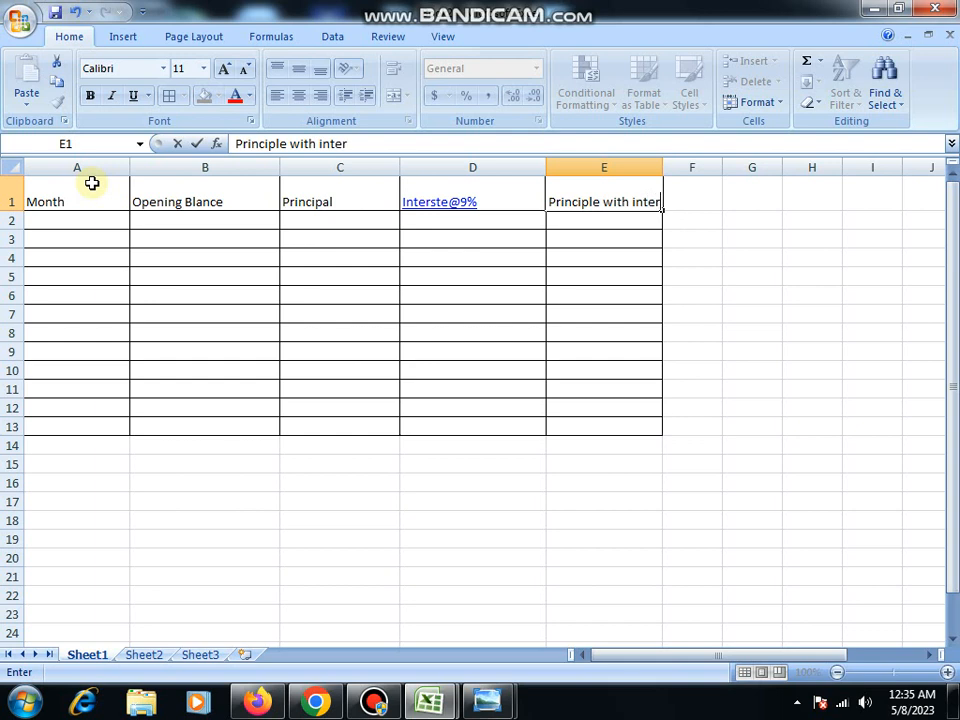
{"action": "type", "text": " interste"}
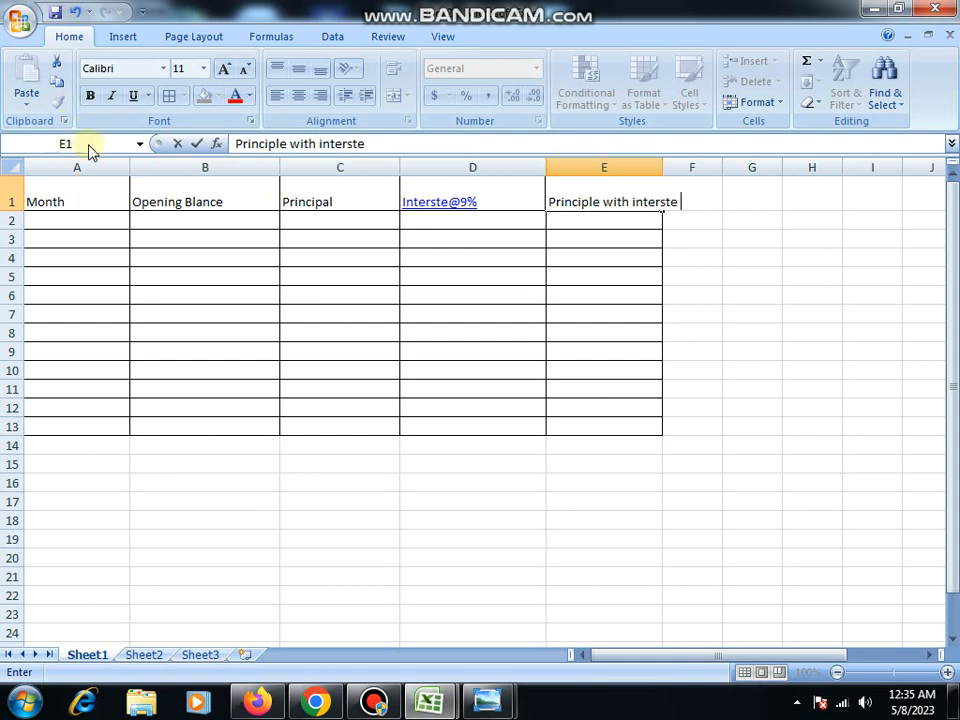
{"action": "left_click", "coordinate": [647, 252]}
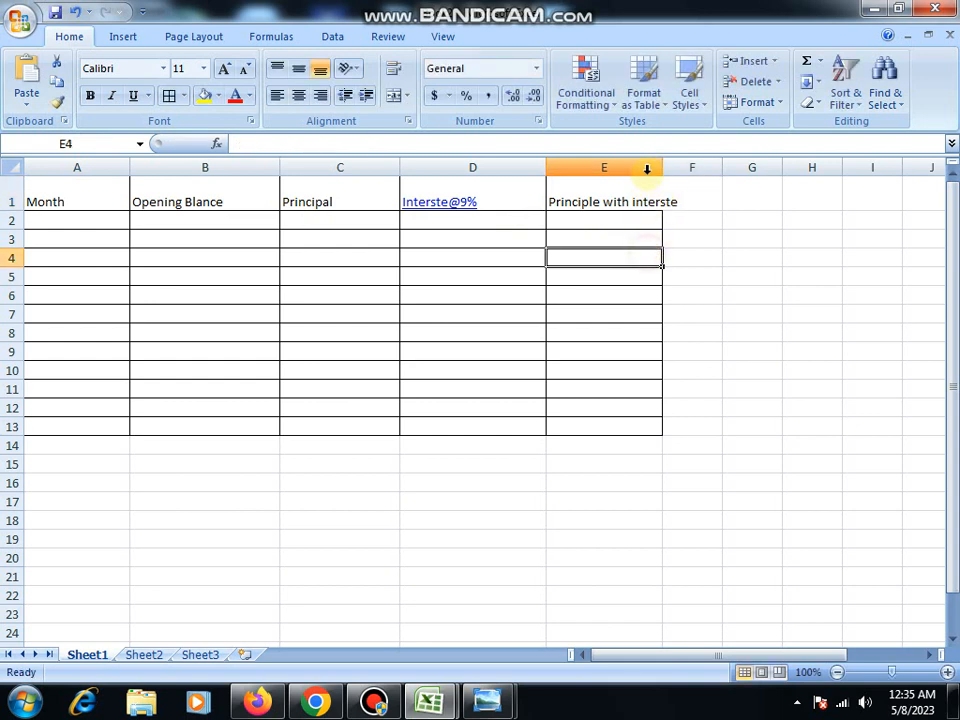
{"action": "left_click_drag", "start_coordinate": [663, 169], "coordinate": [699, 178]}
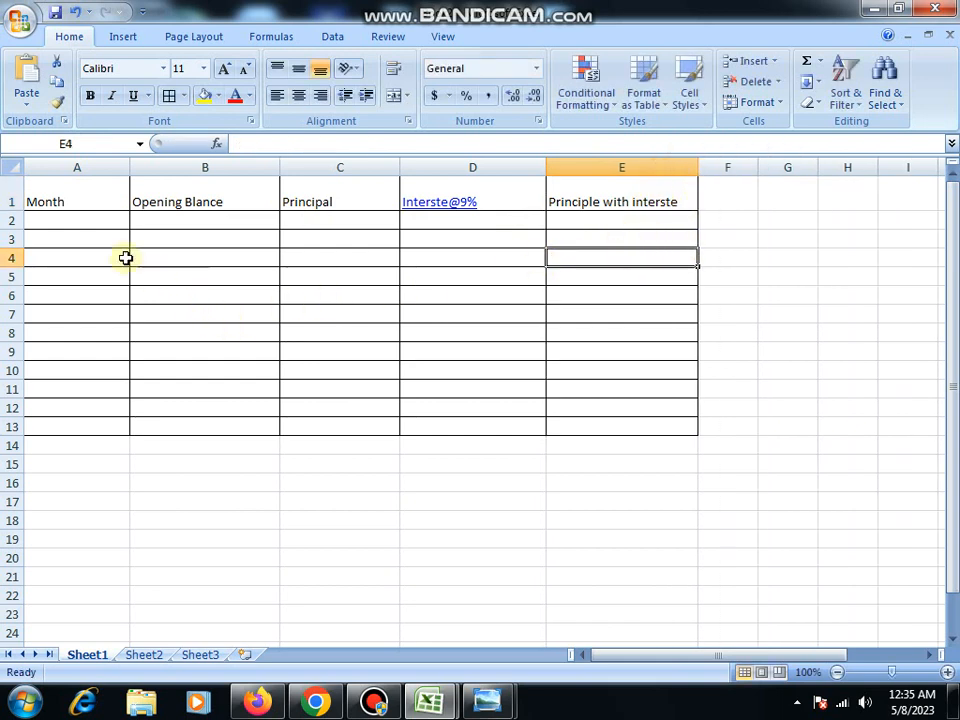
Format the table range A1:E13 as bold, font size 12 and horizontally centred
{"action": "left_click_drag", "start_coordinate": [95, 200], "coordinate": [656, 428]}
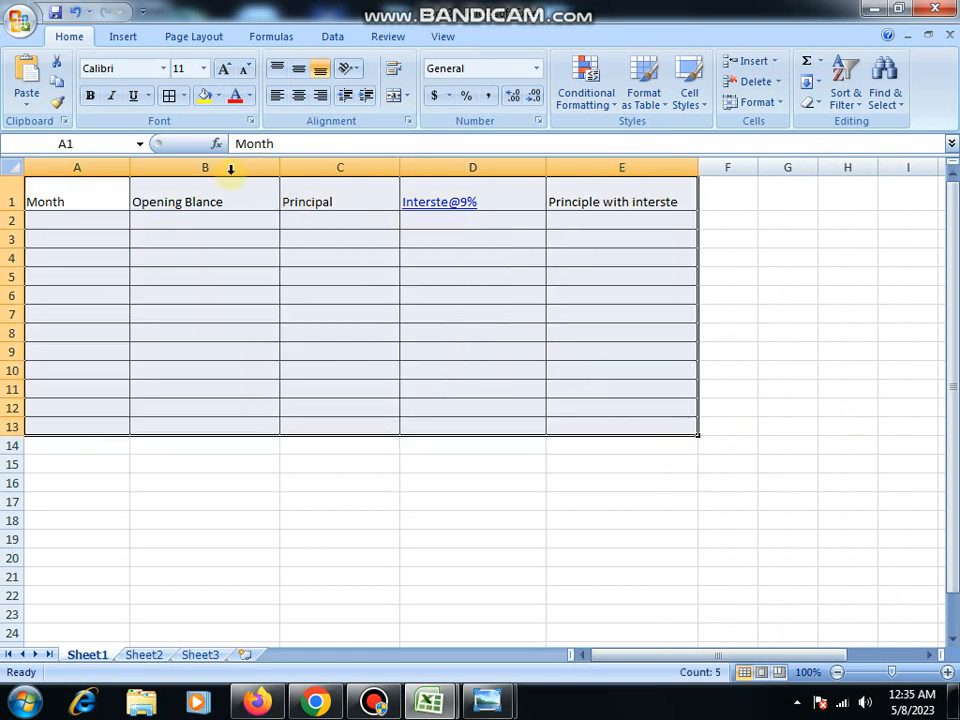
{"action": "left_click", "coordinate": [88, 95]}
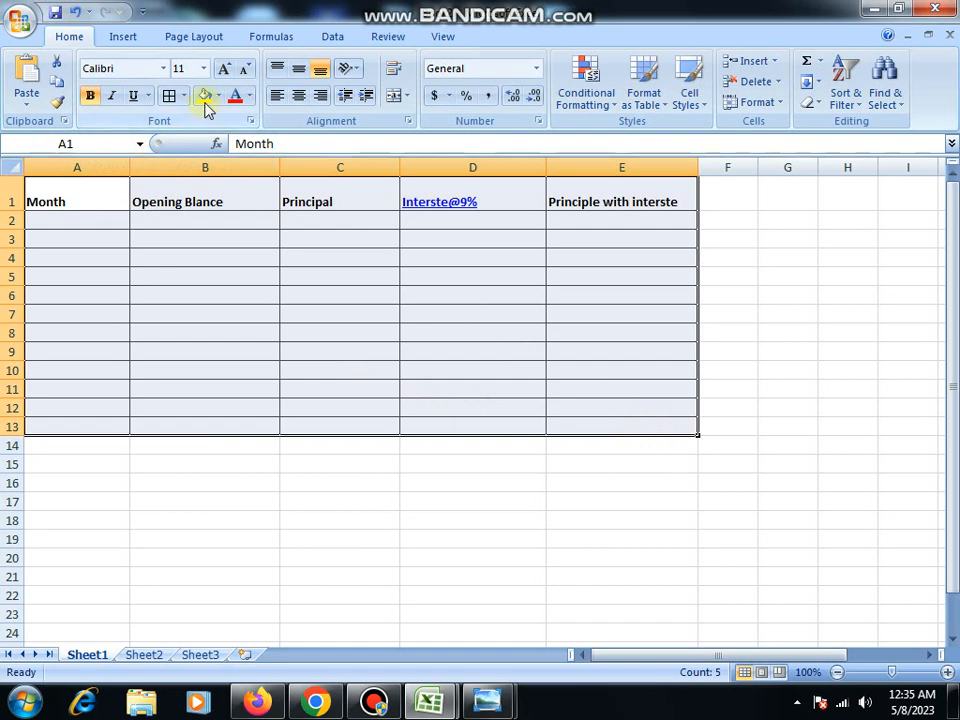
{"action": "left_click", "coordinate": [205, 69]}
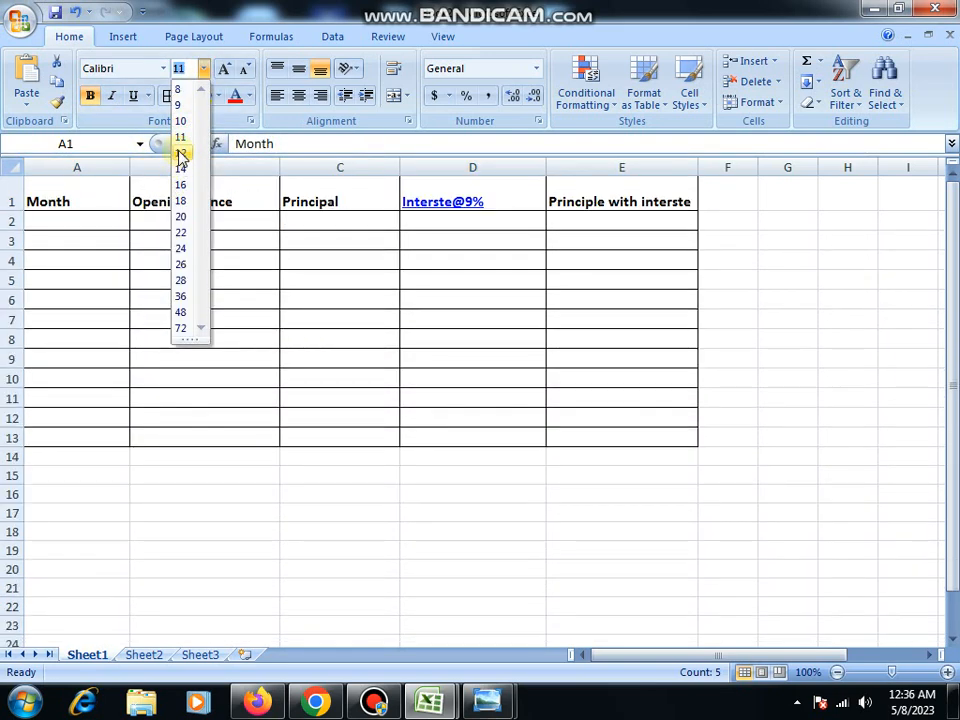
{"action": "left_click", "coordinate": [180, 154]}
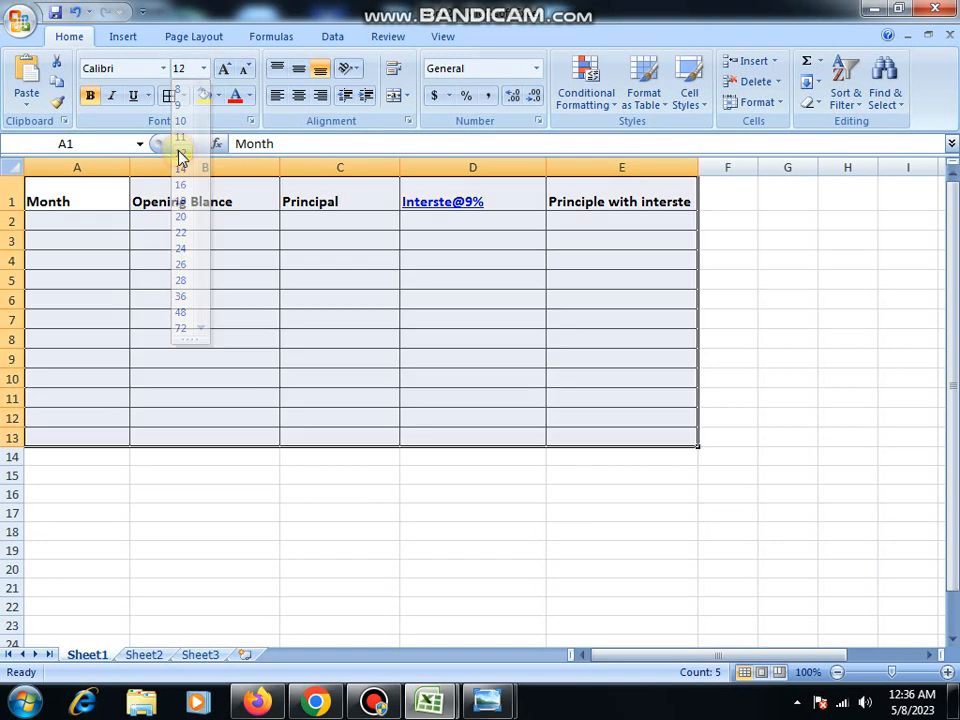
{"action": "left_click", "coordinate": [298, 96]}
{"action": "left_click", "coordinate": [378, 321]}
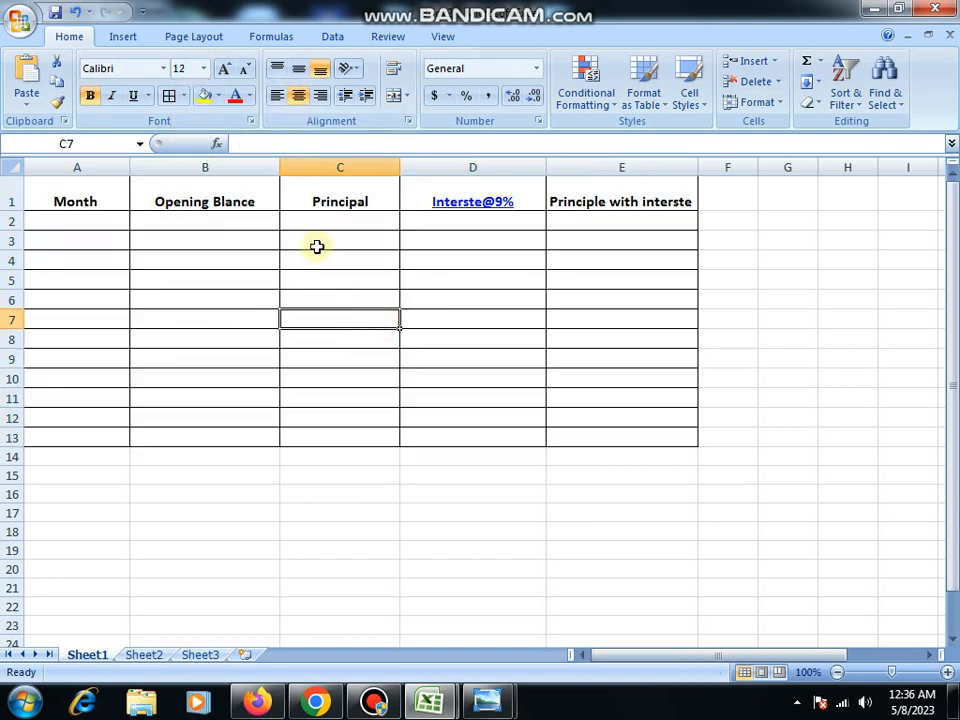
Number the months 1 to 12 in A2:A13 by entering 1 and 2 and extending the series to row 13
{"action": "left_click", "coordinate": [85, 222]}
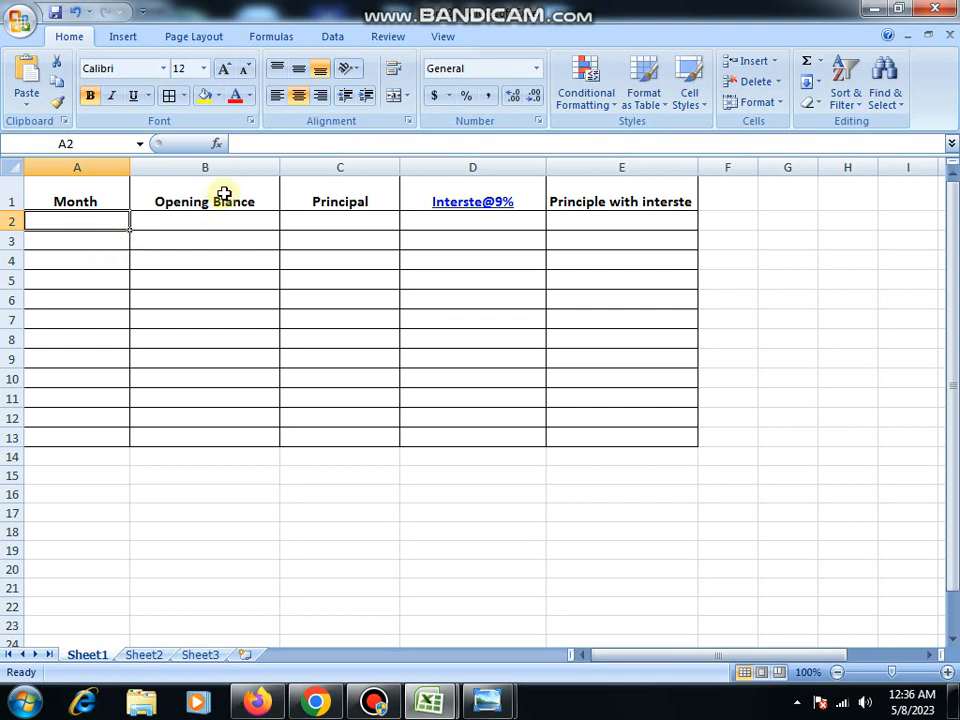
{"action": "type", "text": "1"}
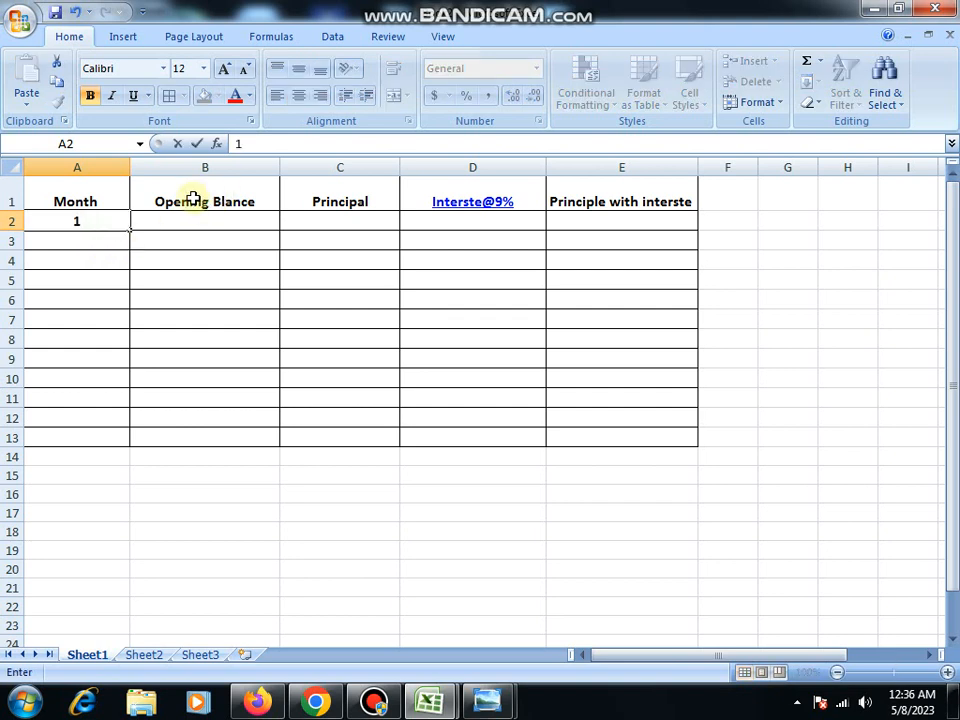
{"action": "left_click", "coordinate": [101, 236]}
{"action": "type", "text": "2"}
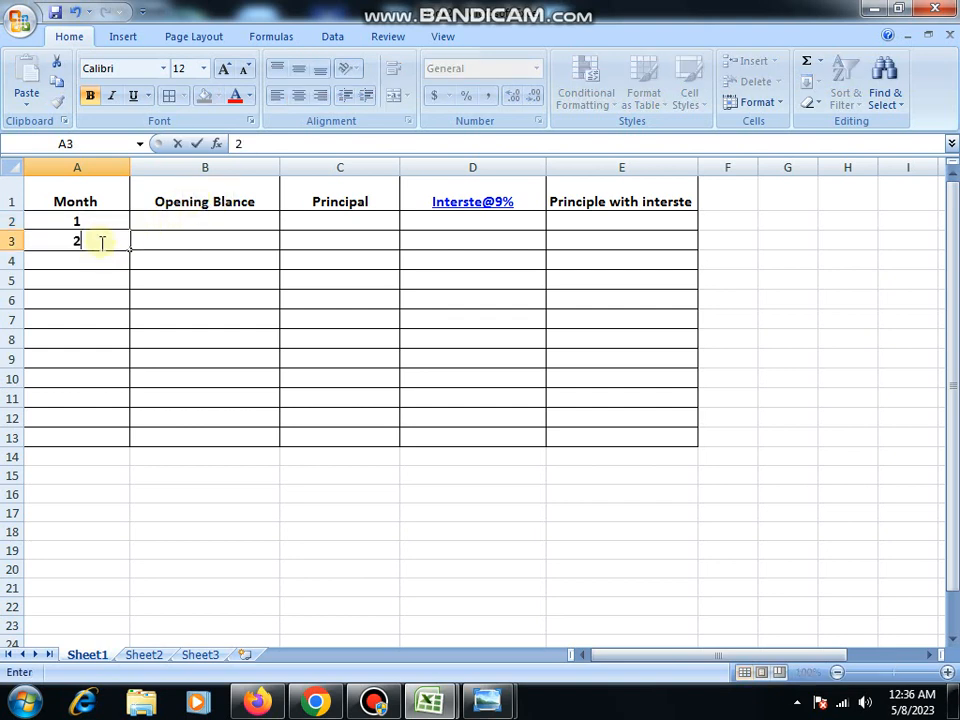
{"action": "left_click_drag", "start_coordinate": [77, 222], "coordinate": [79, 238]}
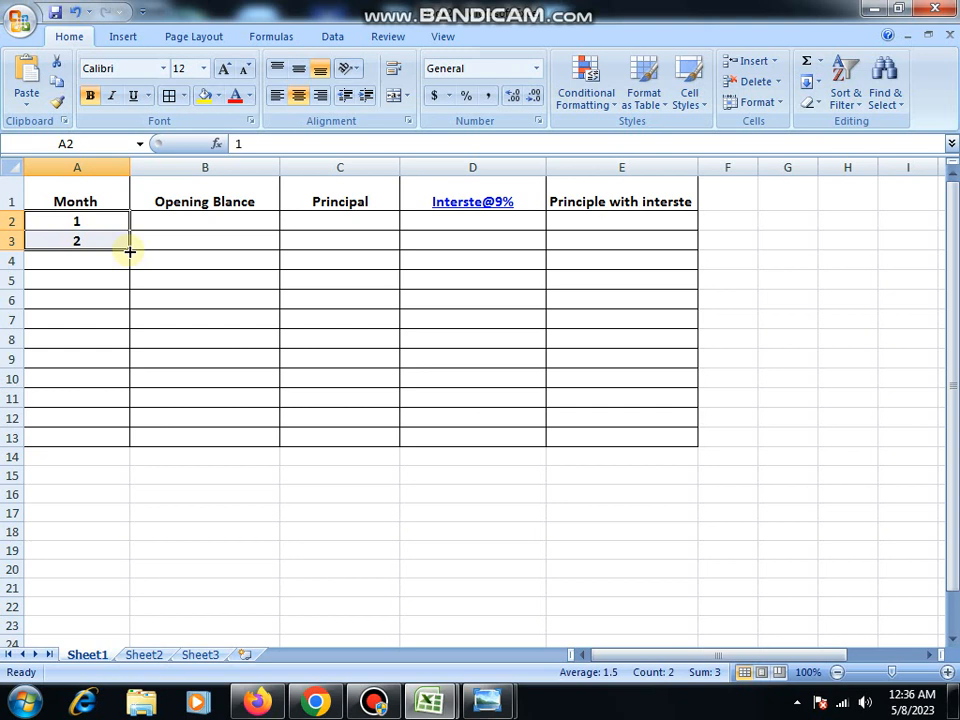
{"action": "left_click_drag", "start_coordinate": [130, 252], "coordinate": [123, 443]}
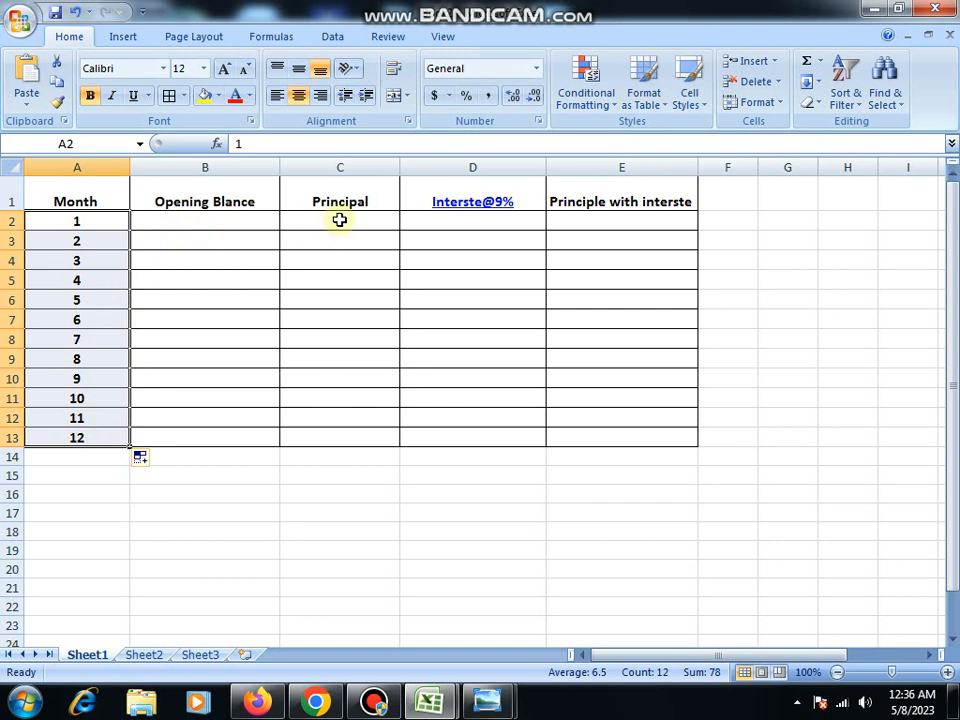
Enter 100 as the principal for month 1 in C2
{"action": "left_click", "coordinate": [339, 220]}
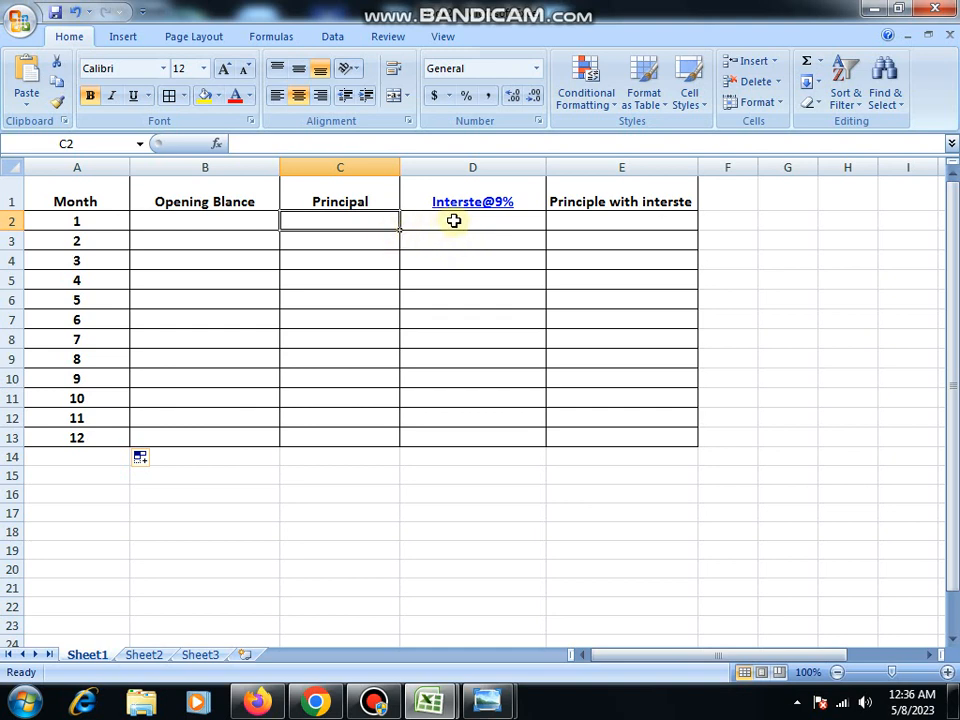
{"action": "left_click", "coordinate": [453, 221]}
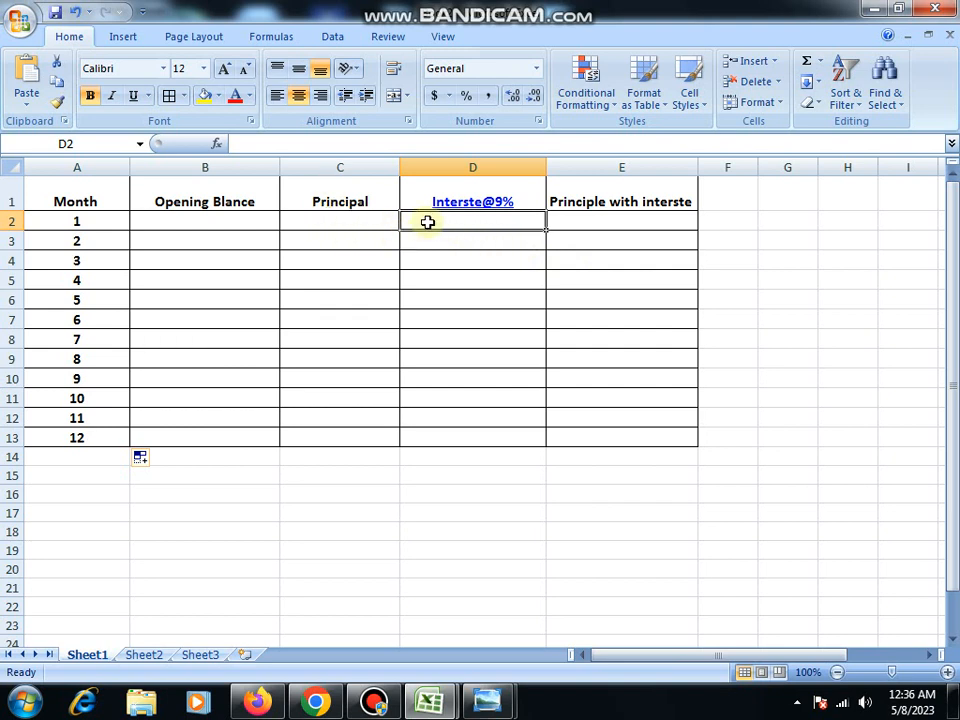
{"action": "left_click", "coordinate": [610, 218]}
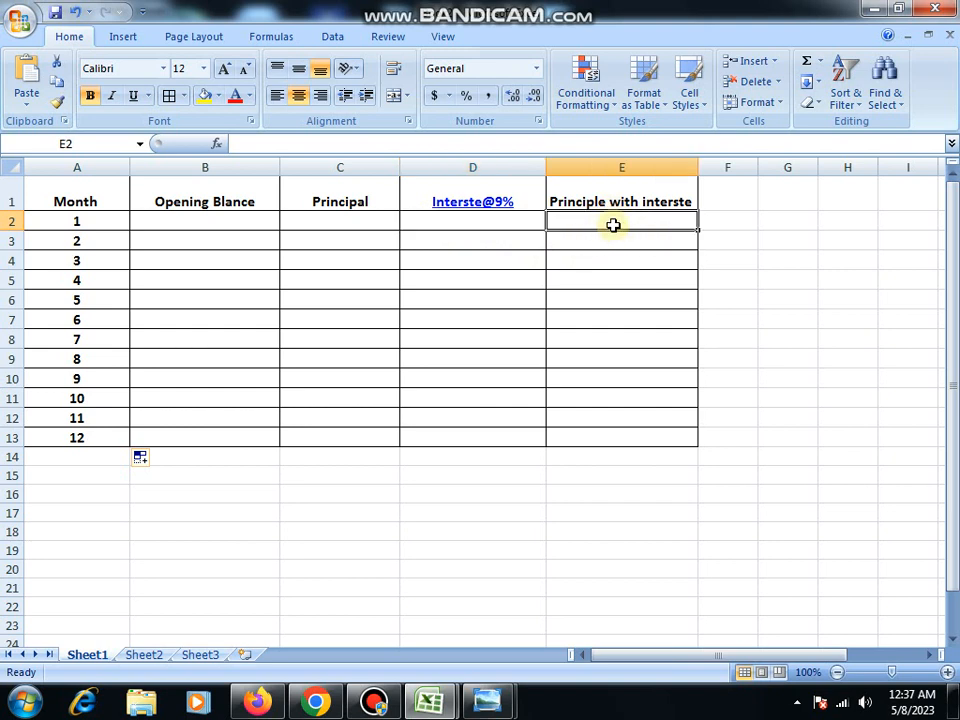
{"action": "left_click", "coordinate": [338, 224]}
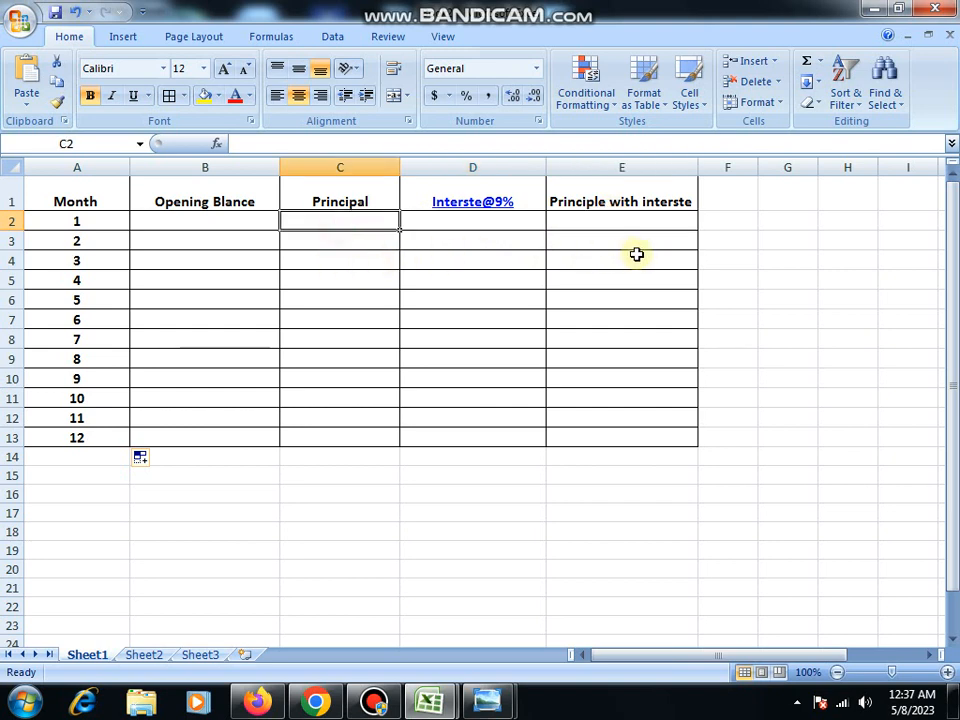
{"action": "type", "text": "100"}
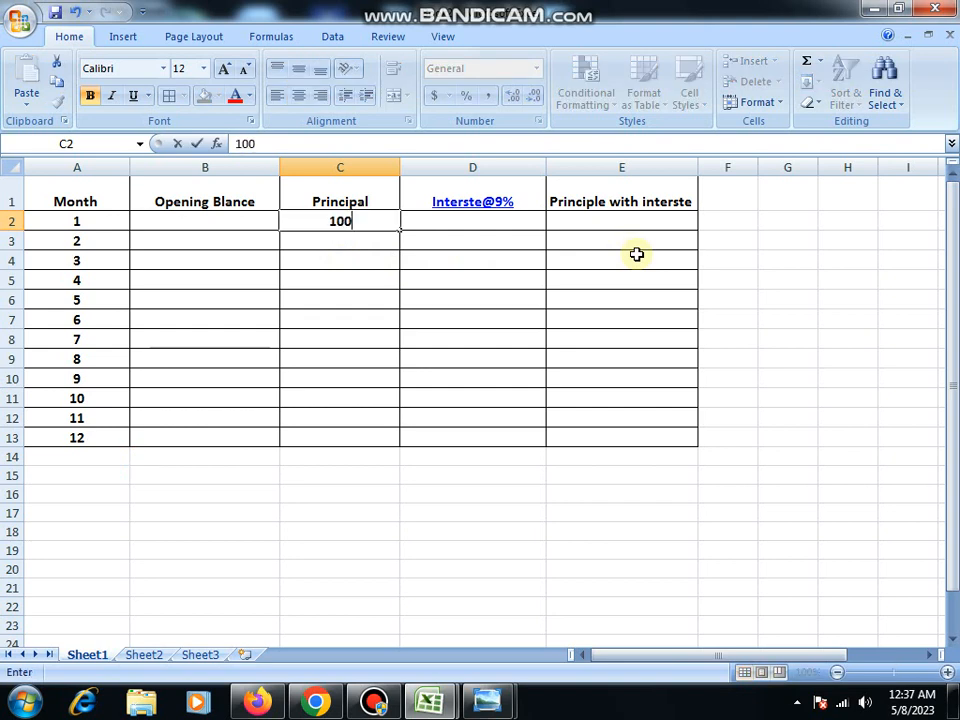
{"action": "left_click", "coordinate": [473, 316]}
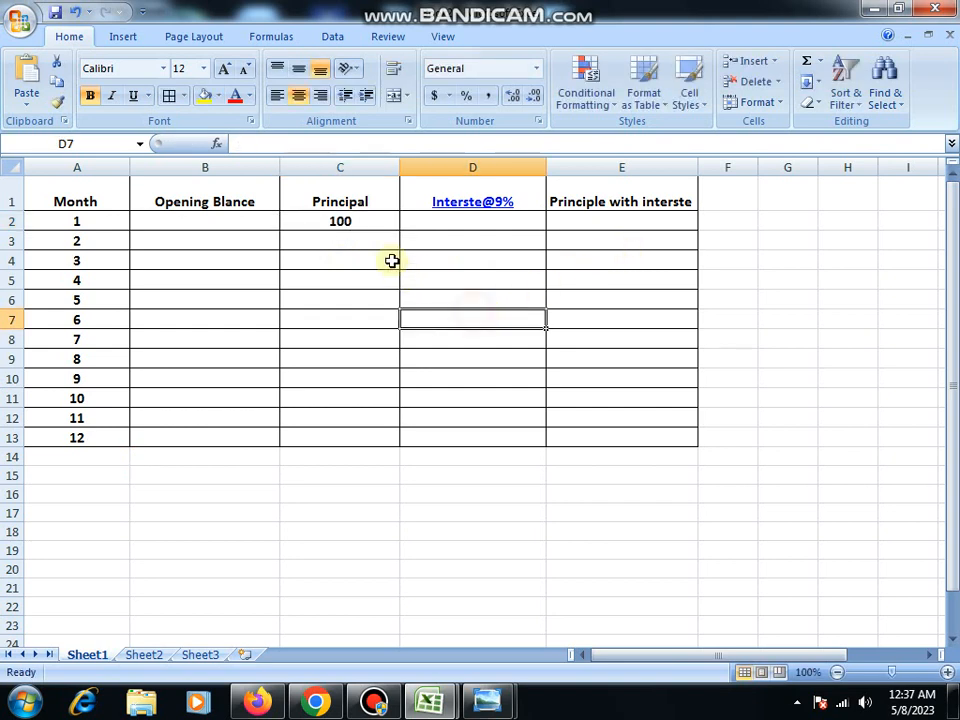
{"action": "left_click", "coordinate": [369, 222]}
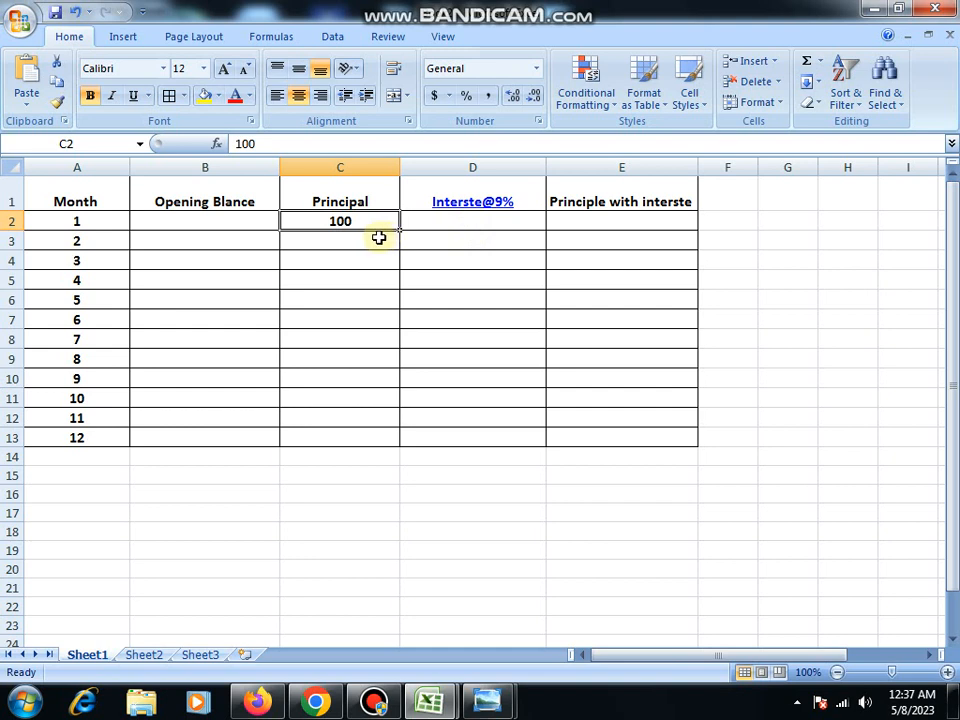
Calculate the month 1 interest in D2 with the formula =(c2*9%/12)
{"action": "left_click", "coordinate": [445, 223]}
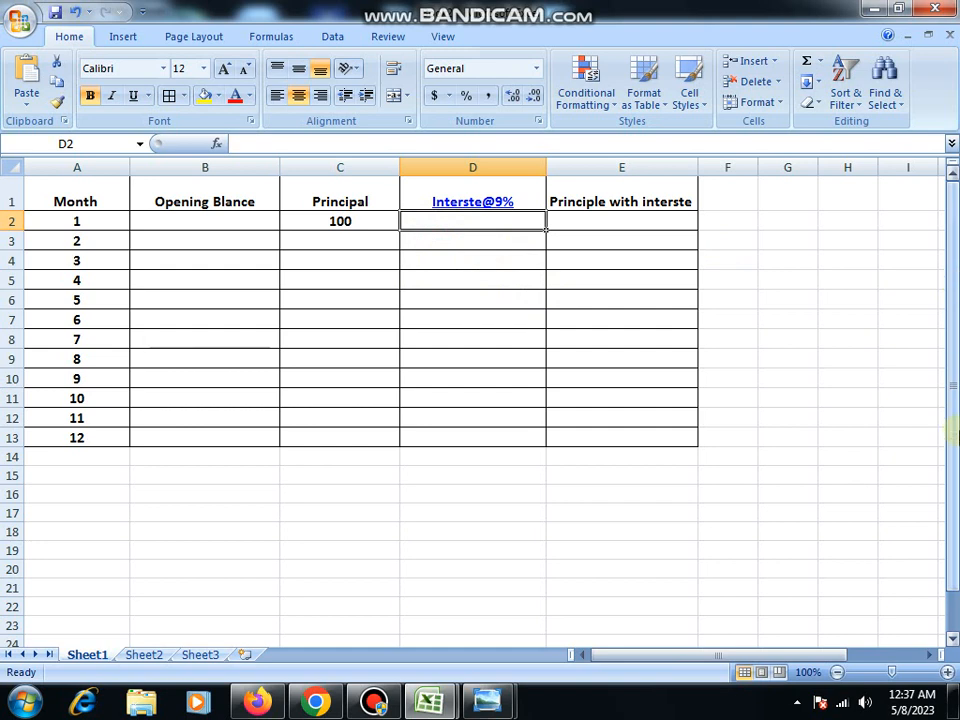
{"action": "type", "text": "="}
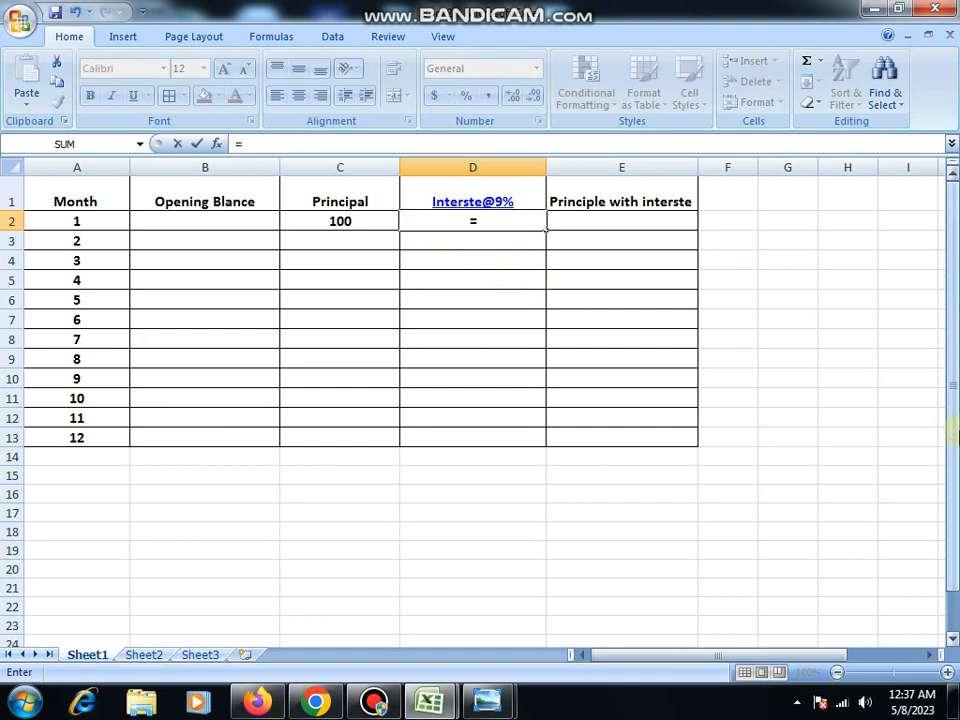
{"action": "type", "text": "("}
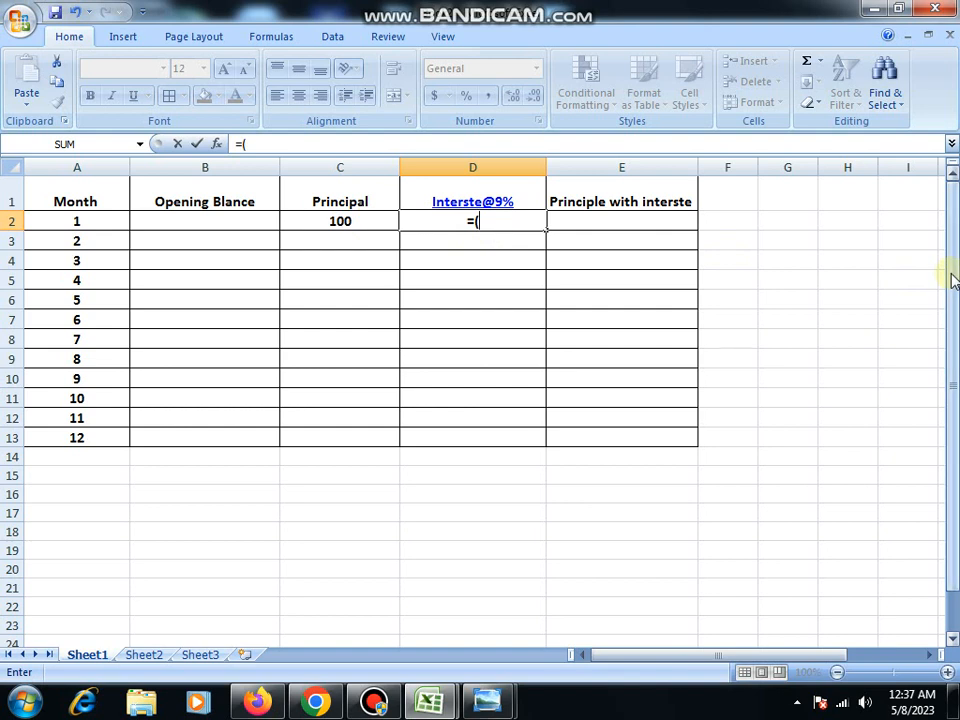
{"action": "type", "text": "c2"}
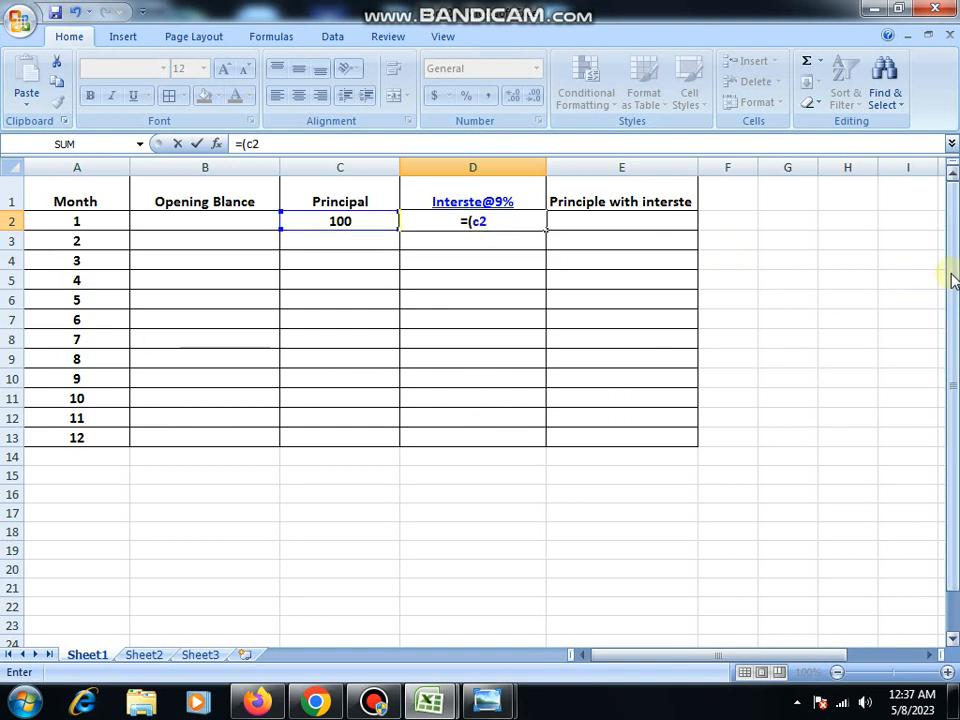
{"action": "type", "text": "*"}
{"action": "type", "text": "9%"}
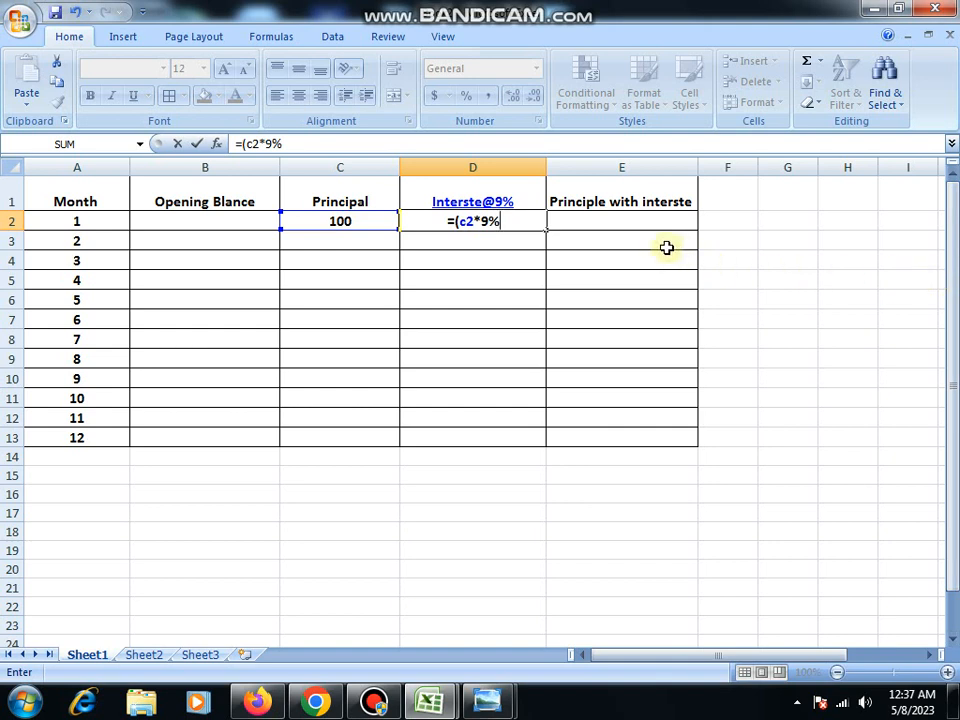
{"action": "type", "text": "/"}
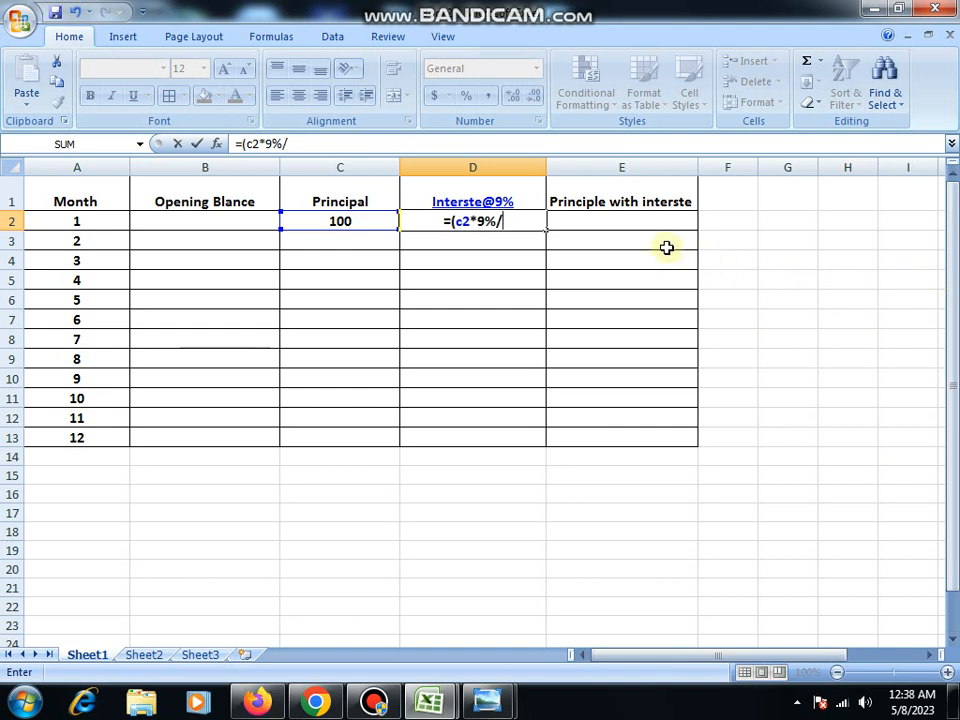
{"action": "type", "text": "12"}
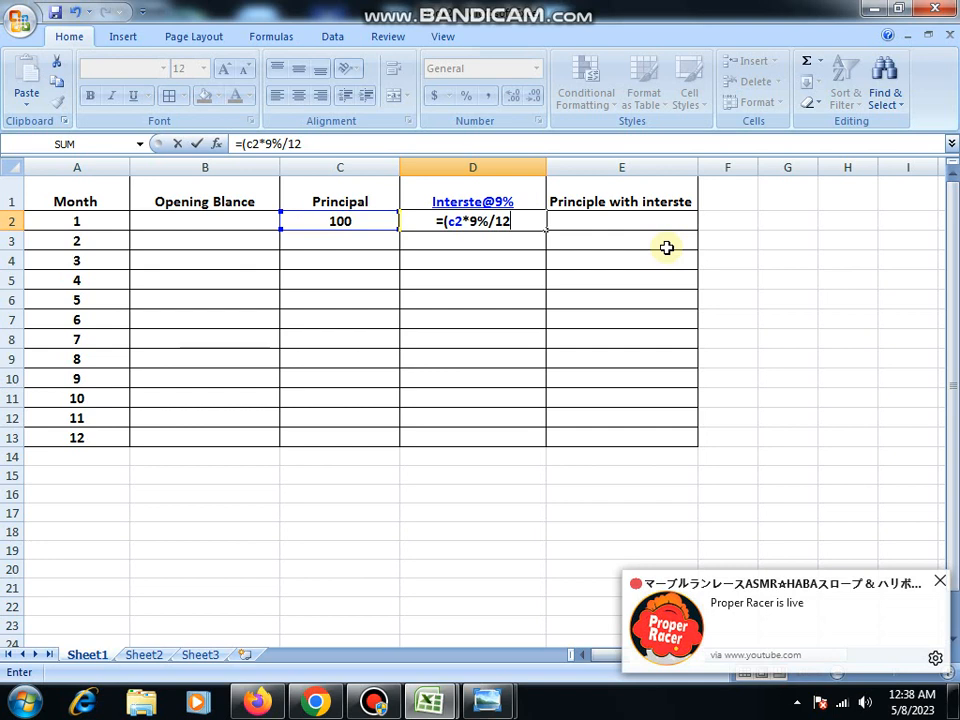
{"action": "type", "text": ")"}
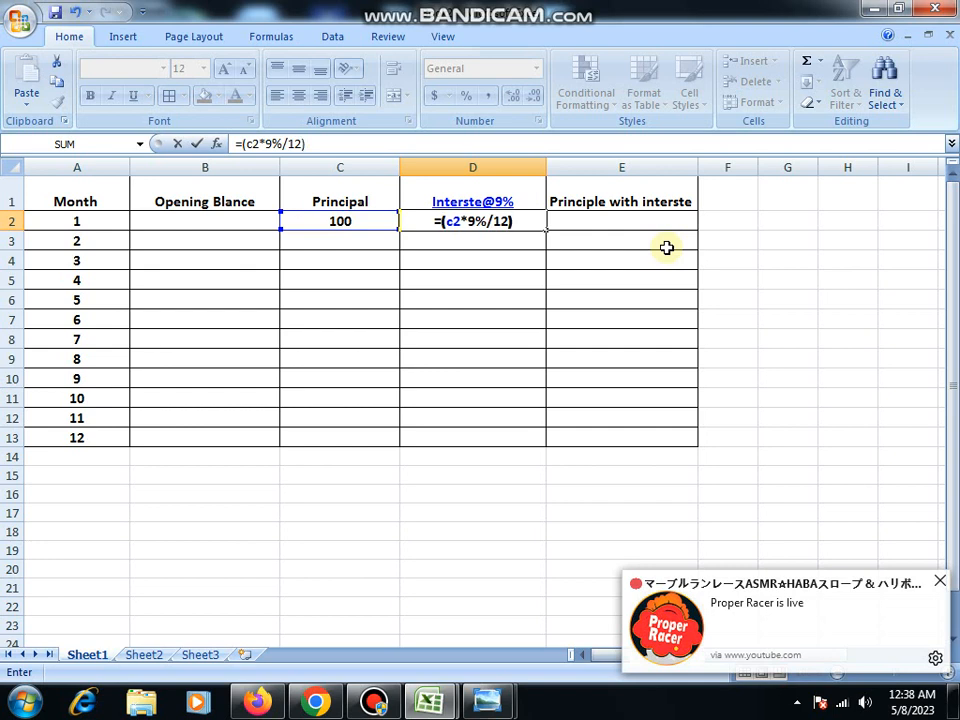
{"action": "key", "text": "Return"}
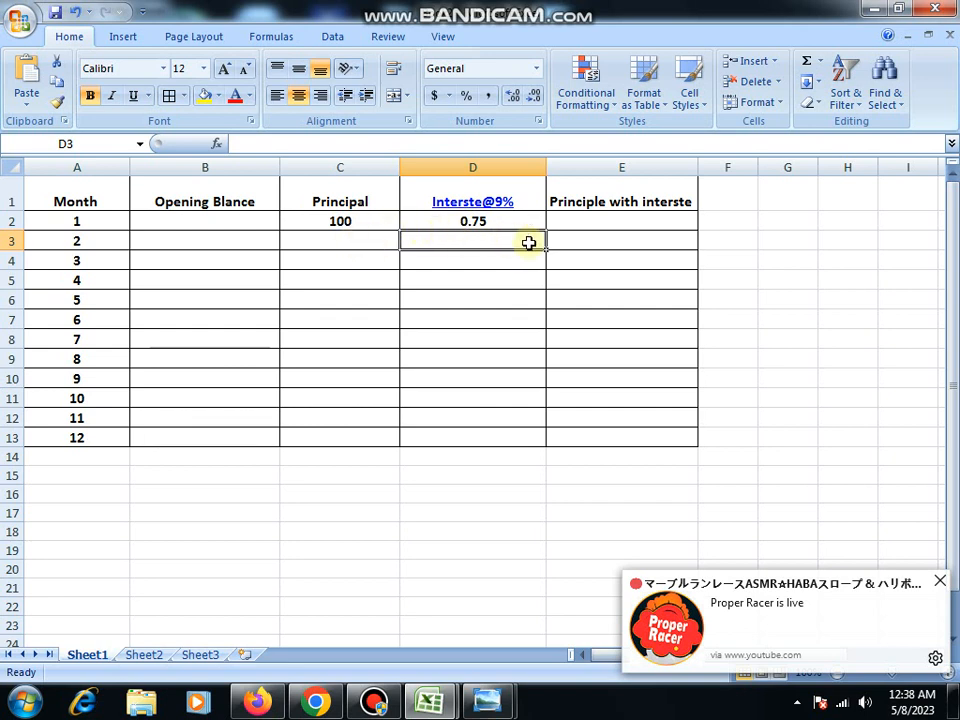
Add up the month 1 principal and interest in E2 with the formula =sum(c2:d2)
{"action": "left_click", "coordinate": [577, 214]}
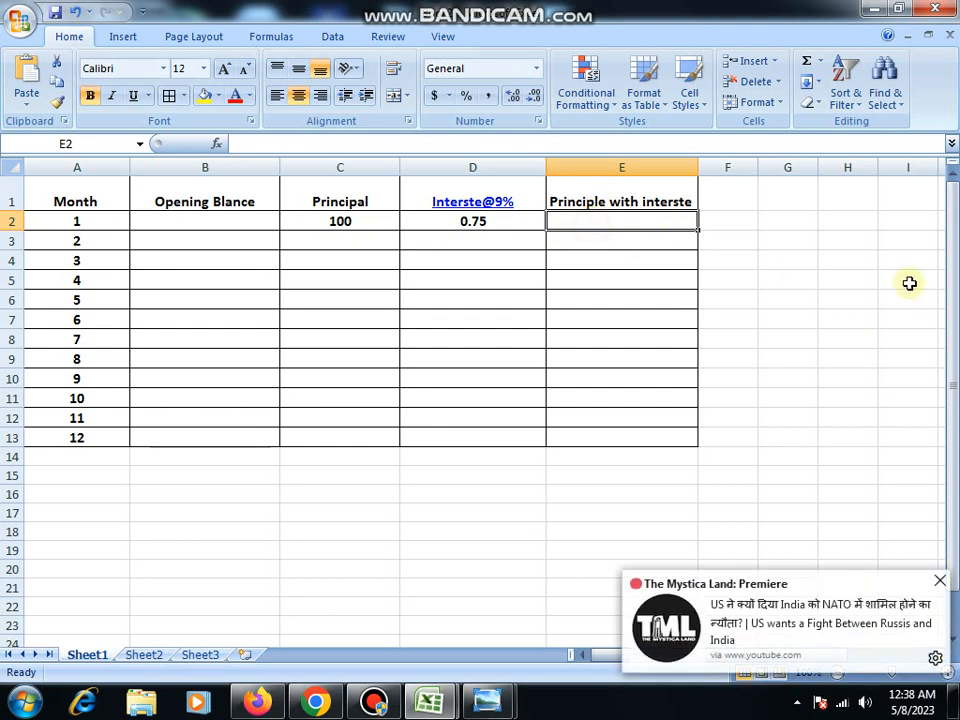
{"action": "type", "text": "="}
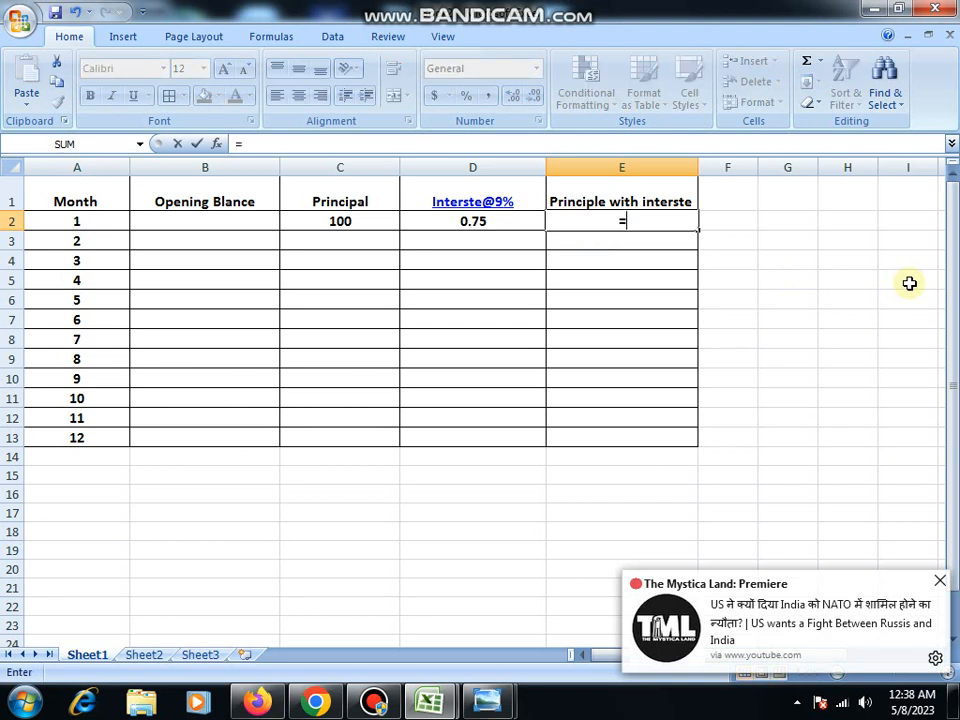
{"action": "type", "text": "sum("}
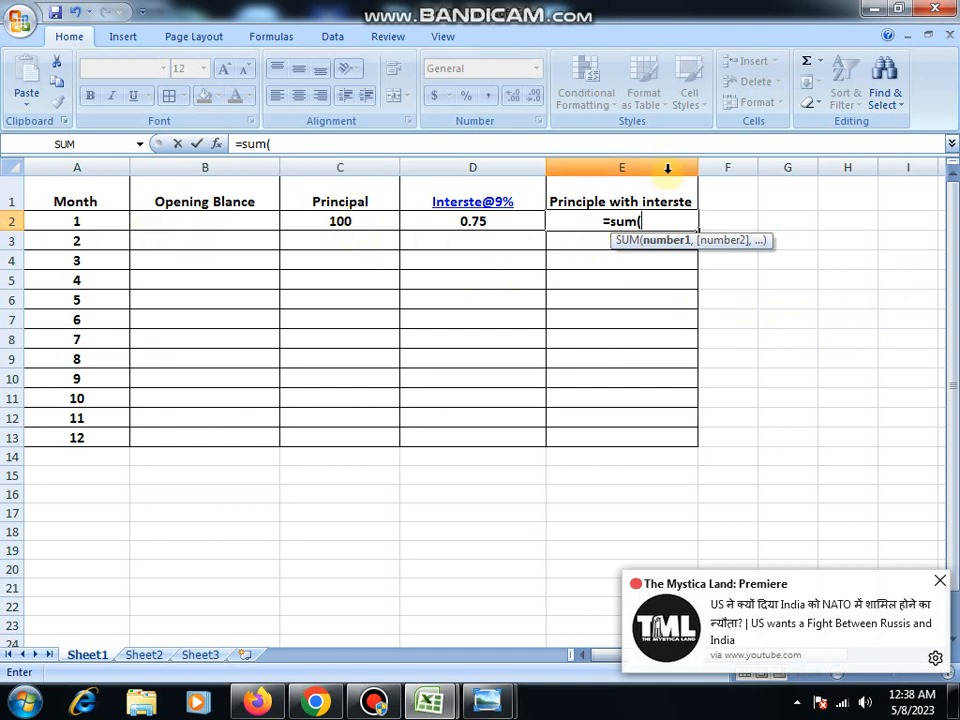
{"action": "type", "text": "c2"}
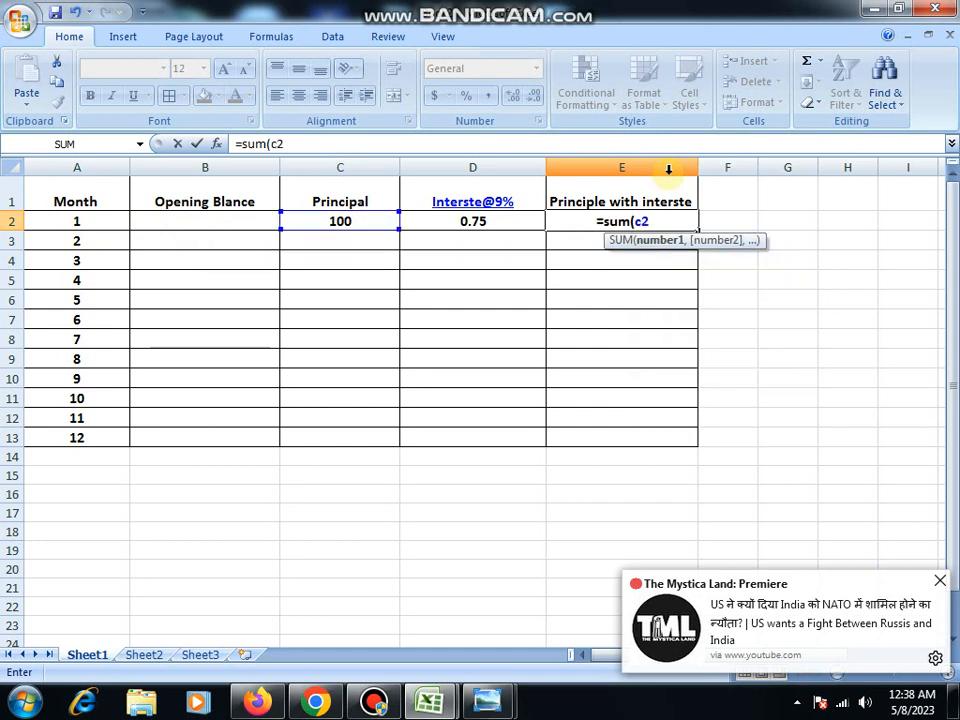
{"action": "type", "text": ":"}
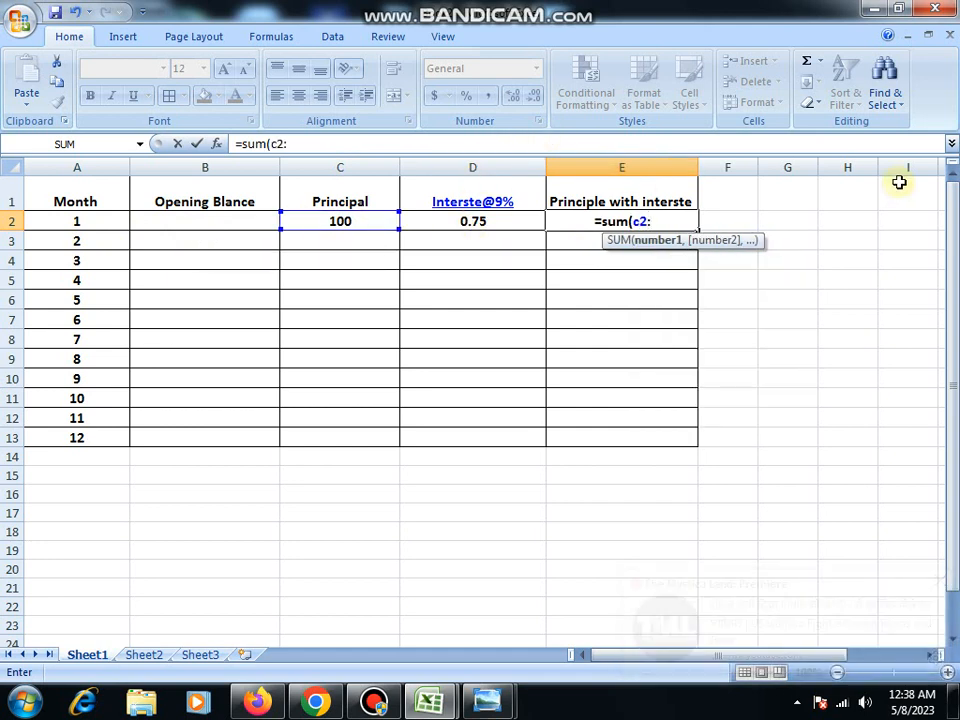
{"action": "type", "text": "d2"}
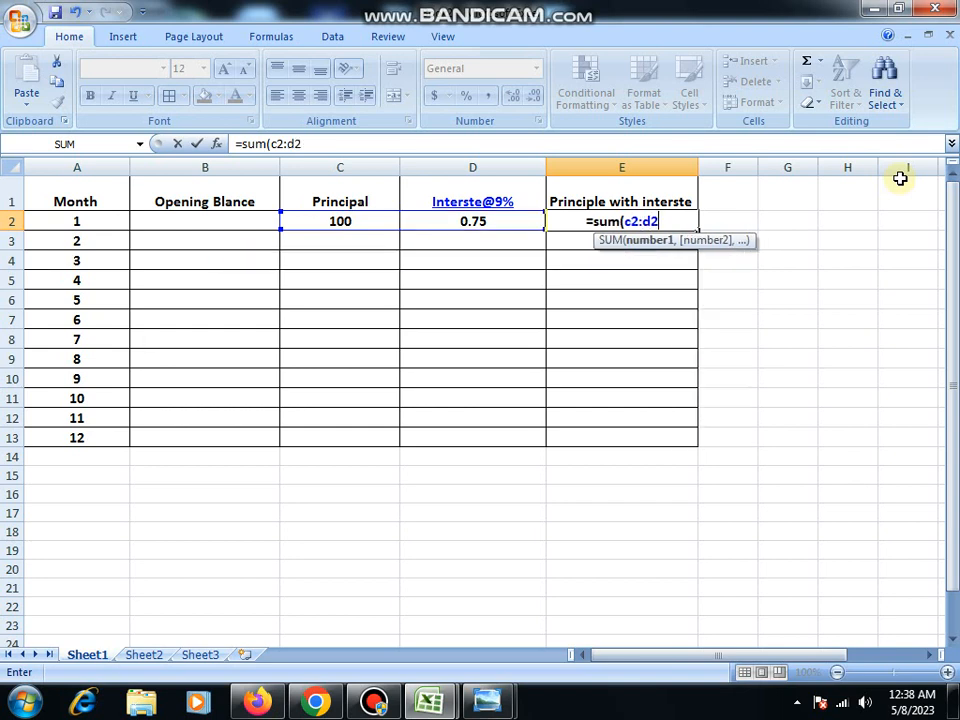
{"action": "type", "text": ")"}
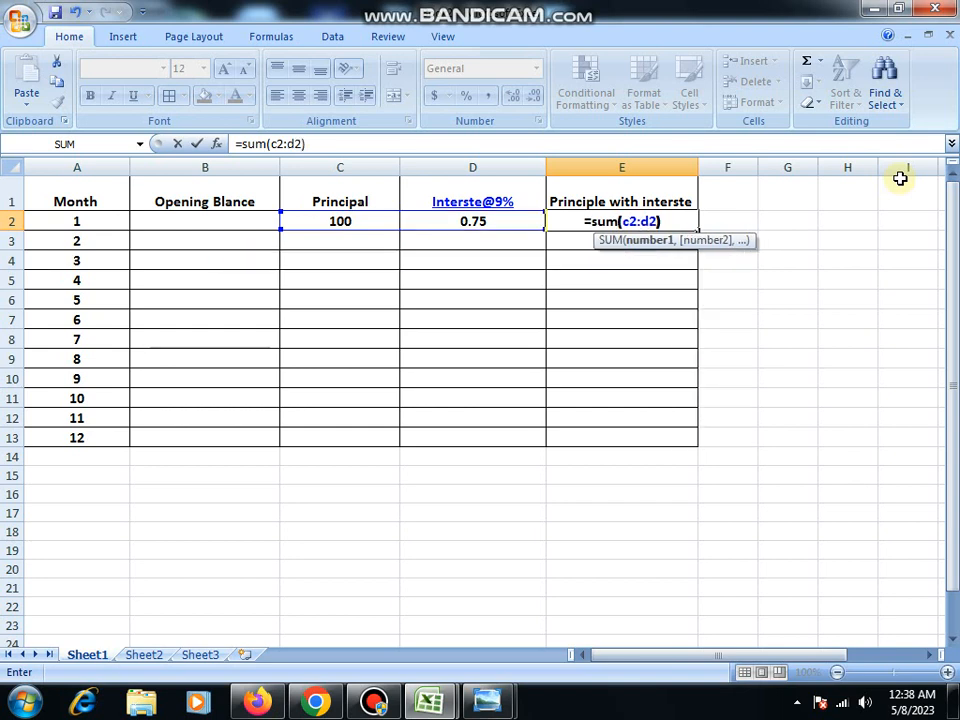
{"action": "key", "text": "Return"}
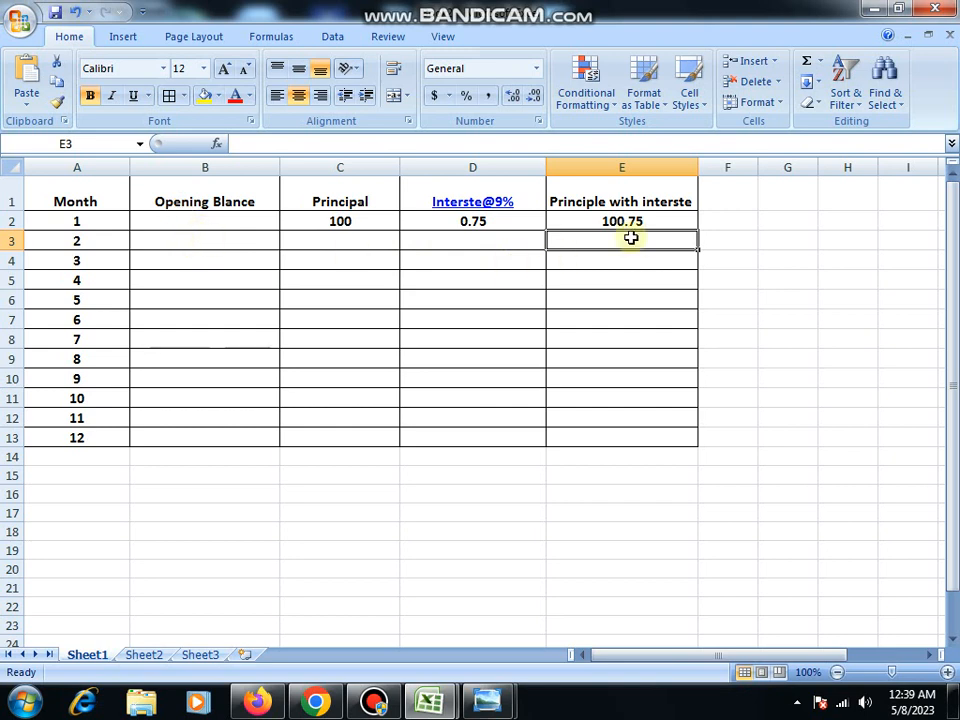
Carry the month 1 principal with interest into the month 2 opening balance in B3 with the formula =e2
{"action": "left_click", "coordinate": [199, 238]}
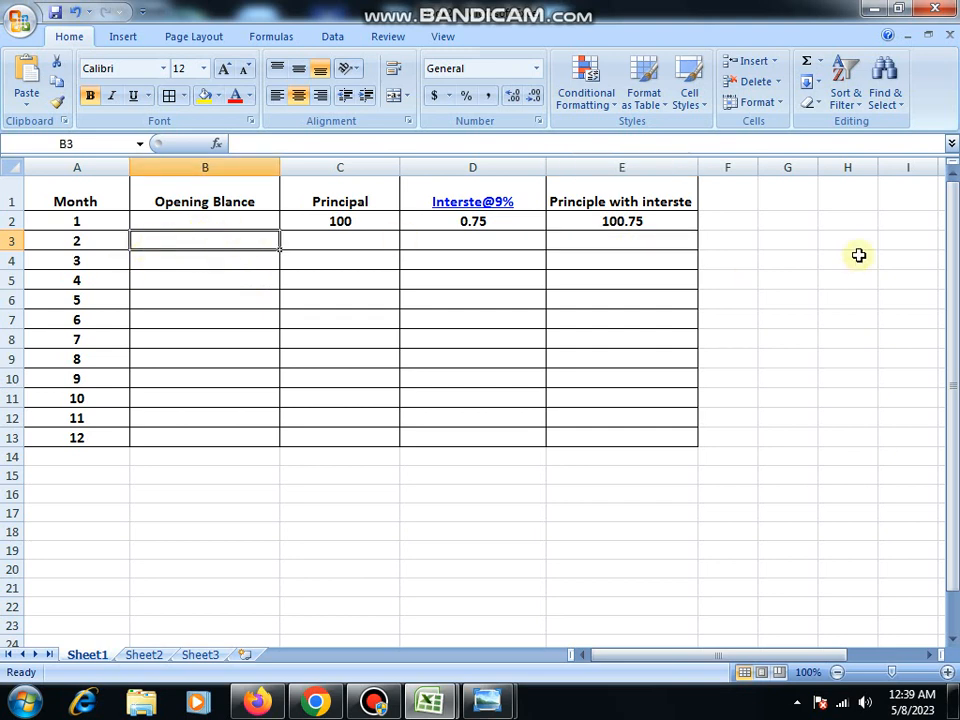
{"action": "type", "text": "="}
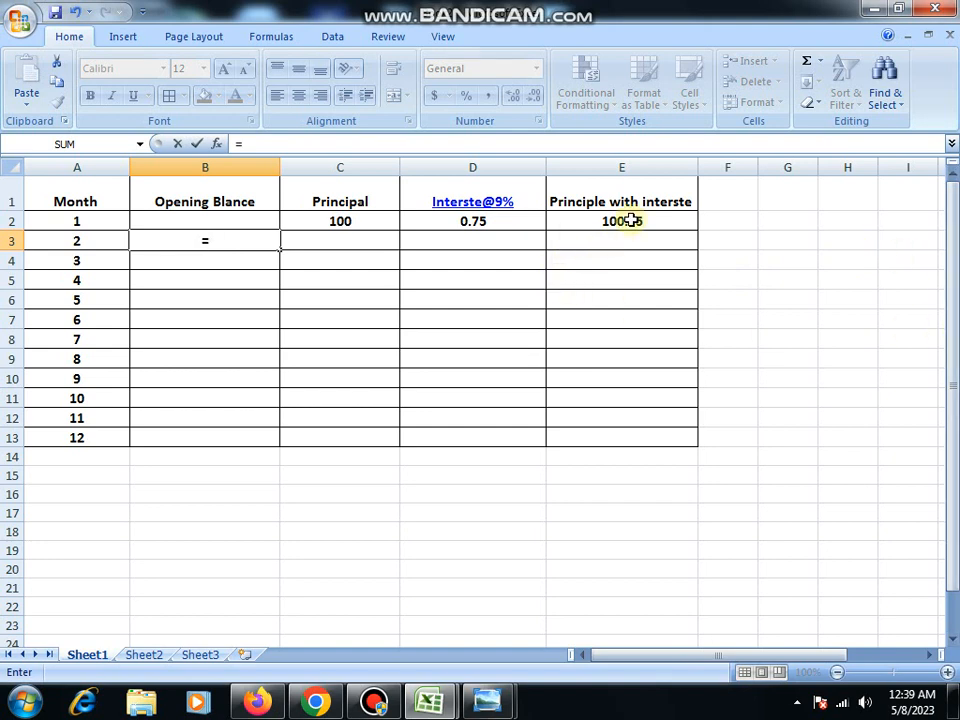
{"action": "type", "text": "e"}
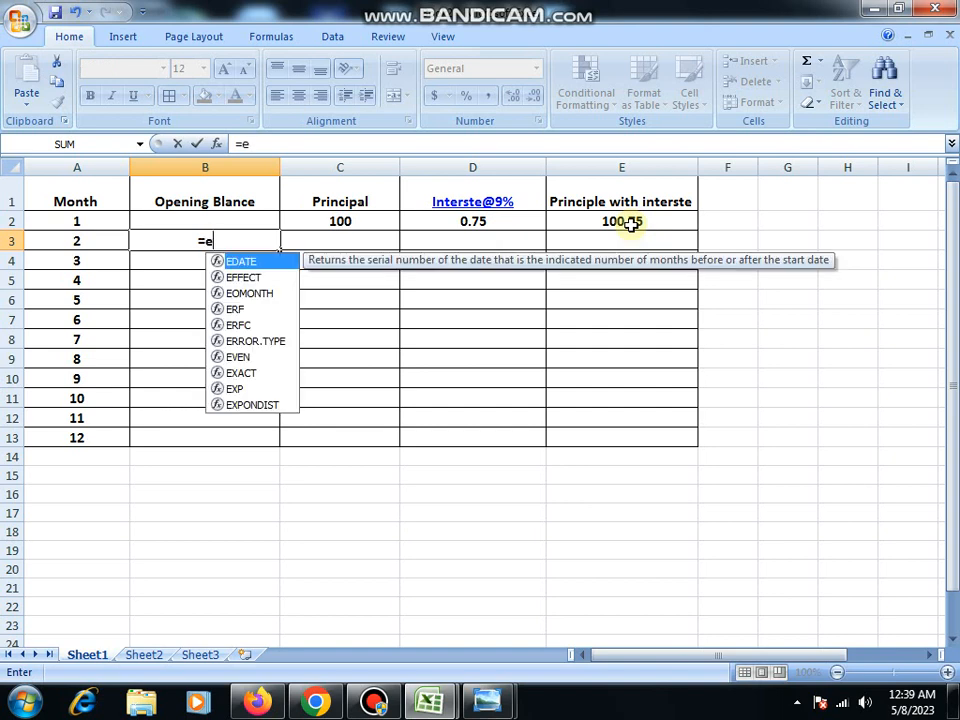
{"action": "type", "text": "2"}
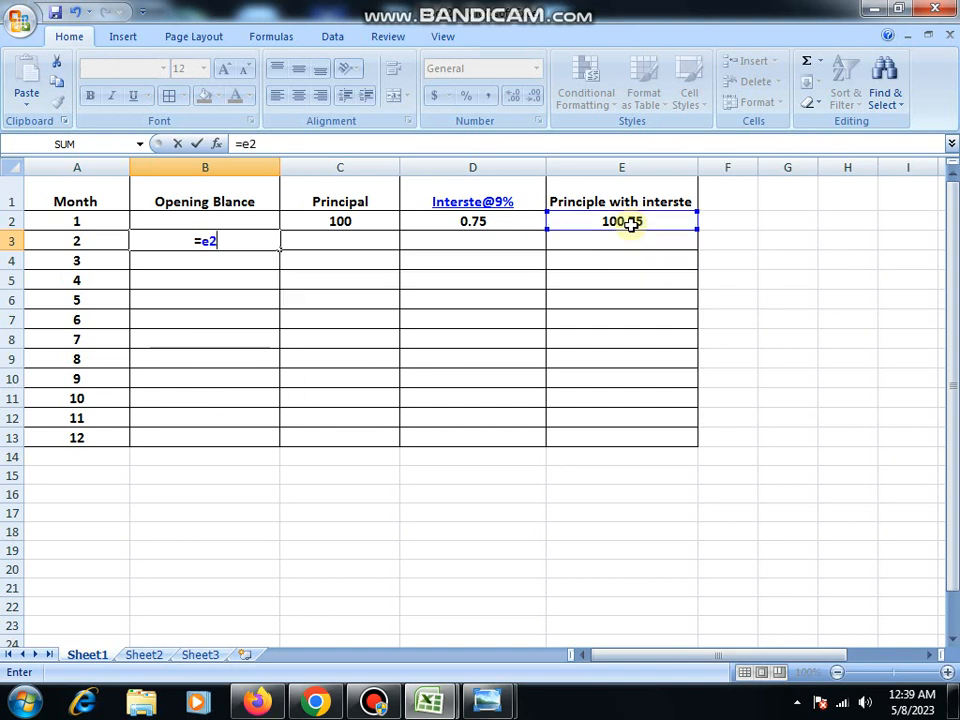
{"action": "key", "text": "Return"}
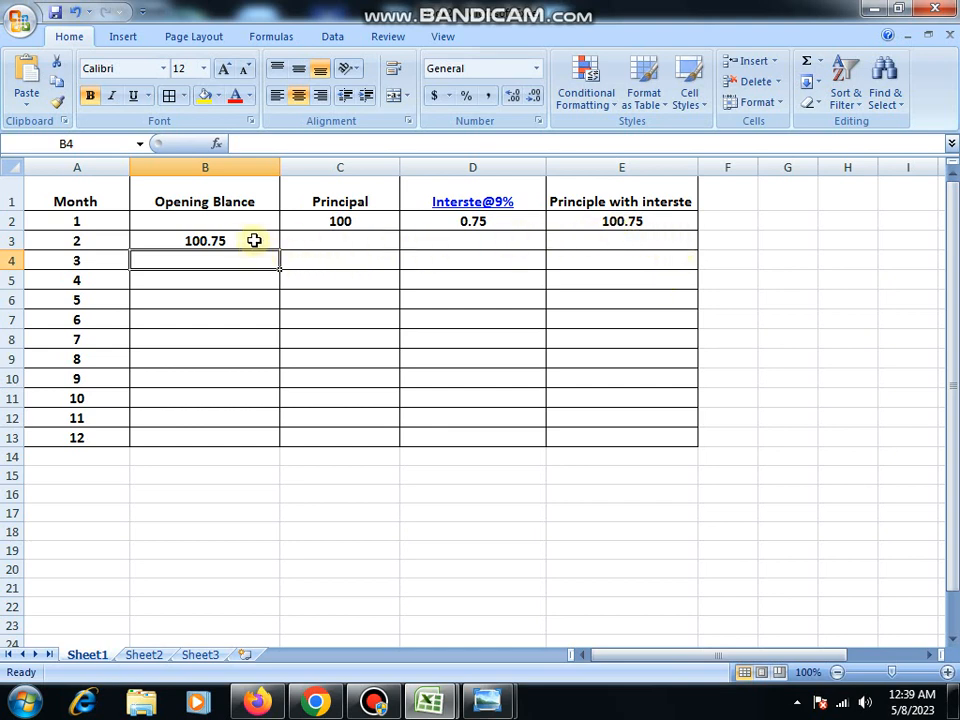
{"action": "left_click", "coordinate": [296, 240]}
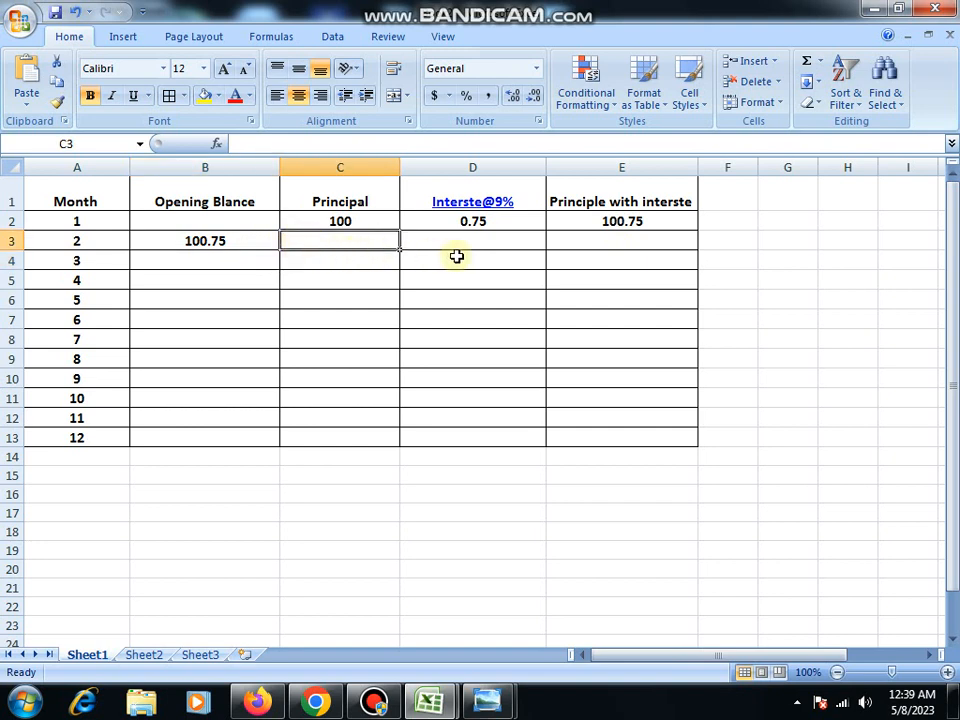
Enter 100 as the month 2 principal in C3 and try the interest formula =(b3+c3)*9%12 in D3
{"action": "type", "text": "100"}
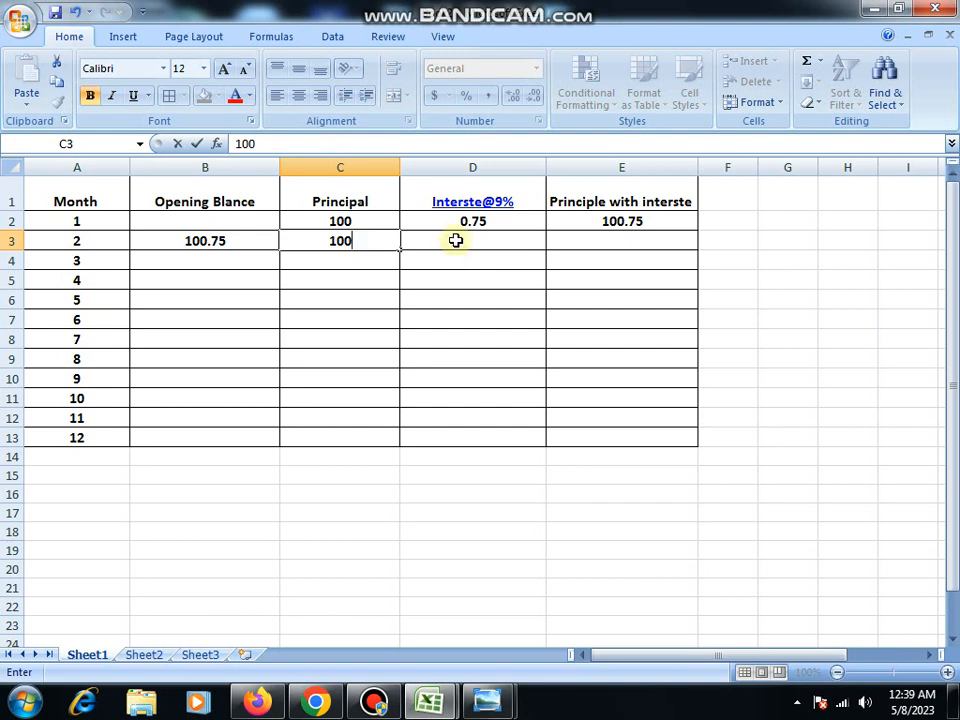
{"action": "left_click", "coordinate": [455, 240]}
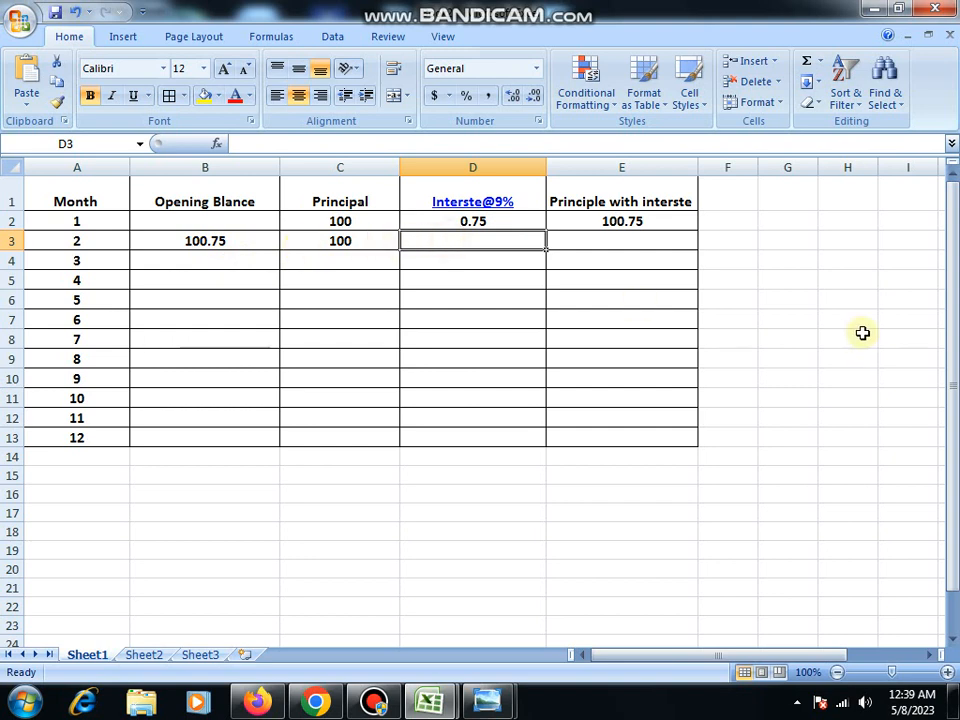
{"action": "type", "text": "="}
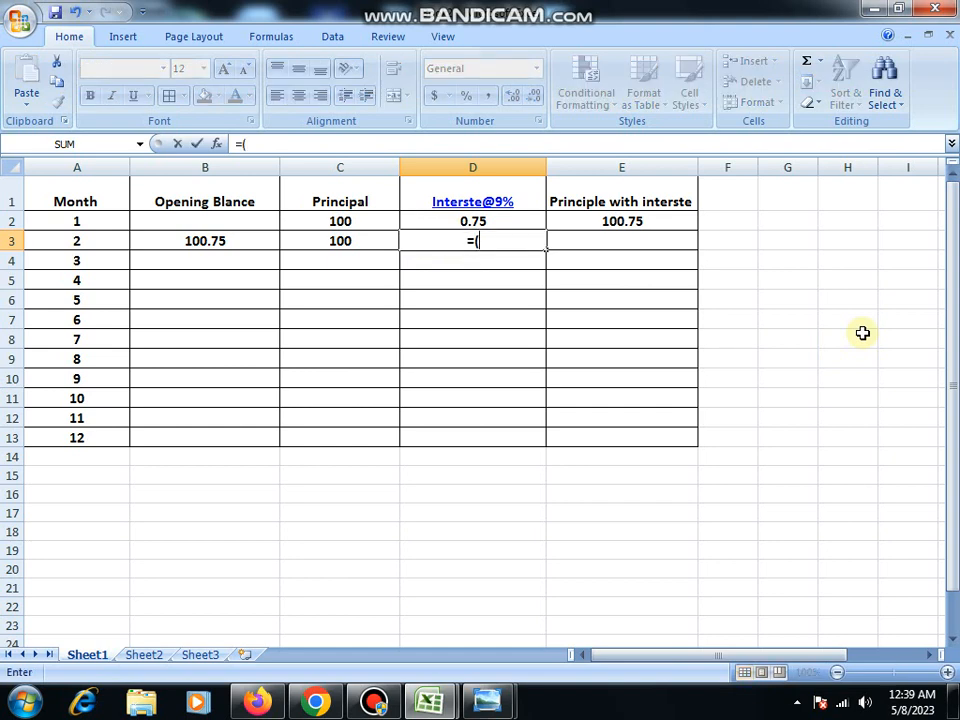
{"action": "type", "text": "("}
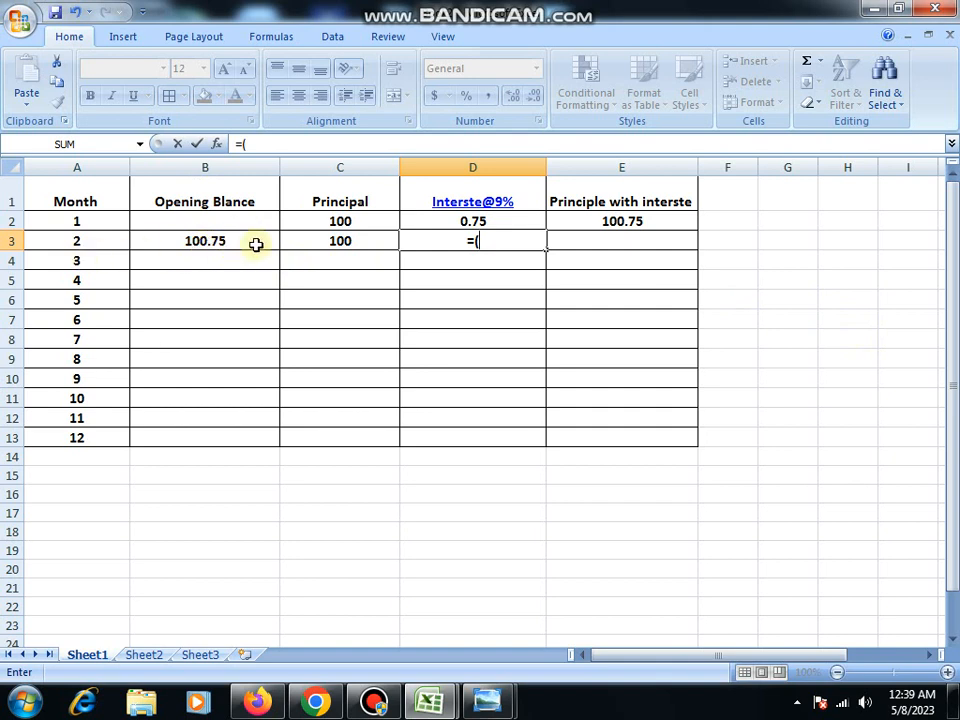
{"action": "type", "text": "b3"}
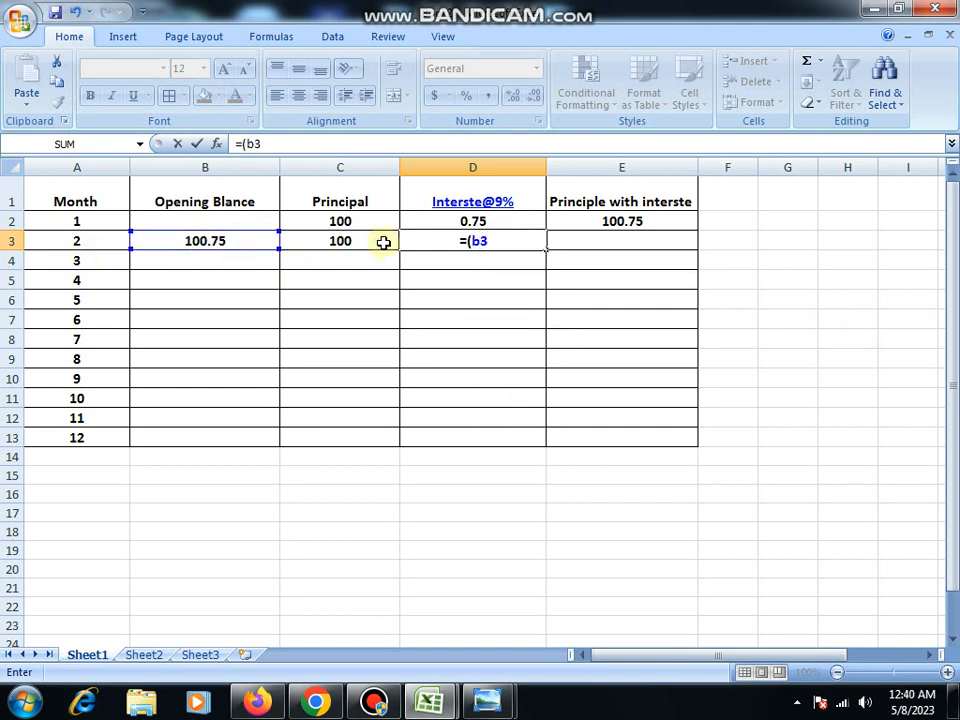
{"action": "type", "text": "+"}
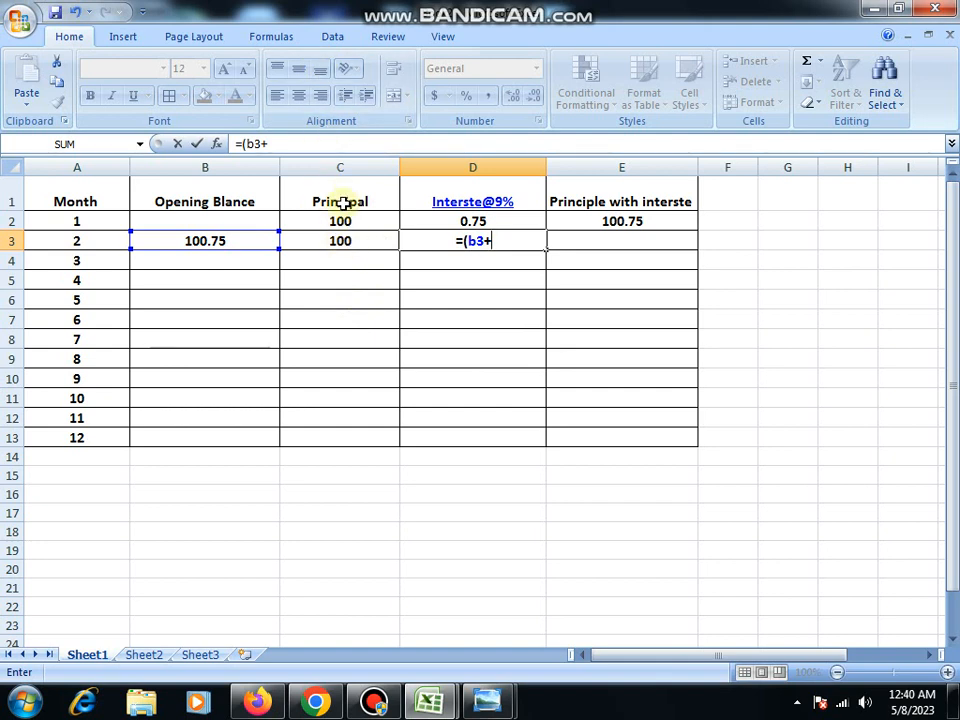
{"action": "type", "text": "c"}
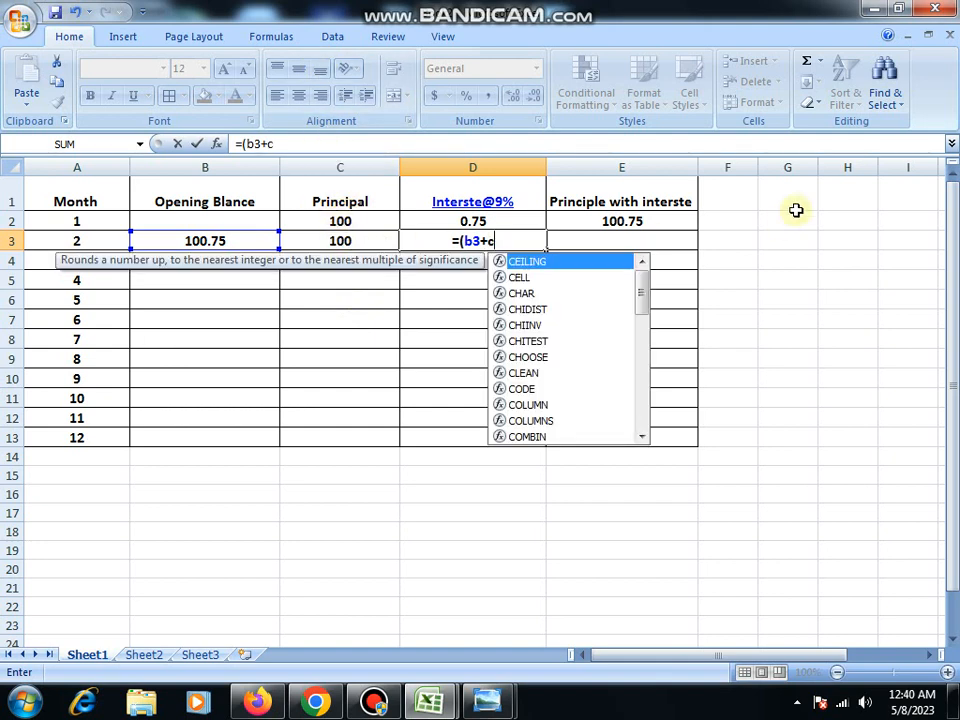
{"action": "type", "text": "3"}
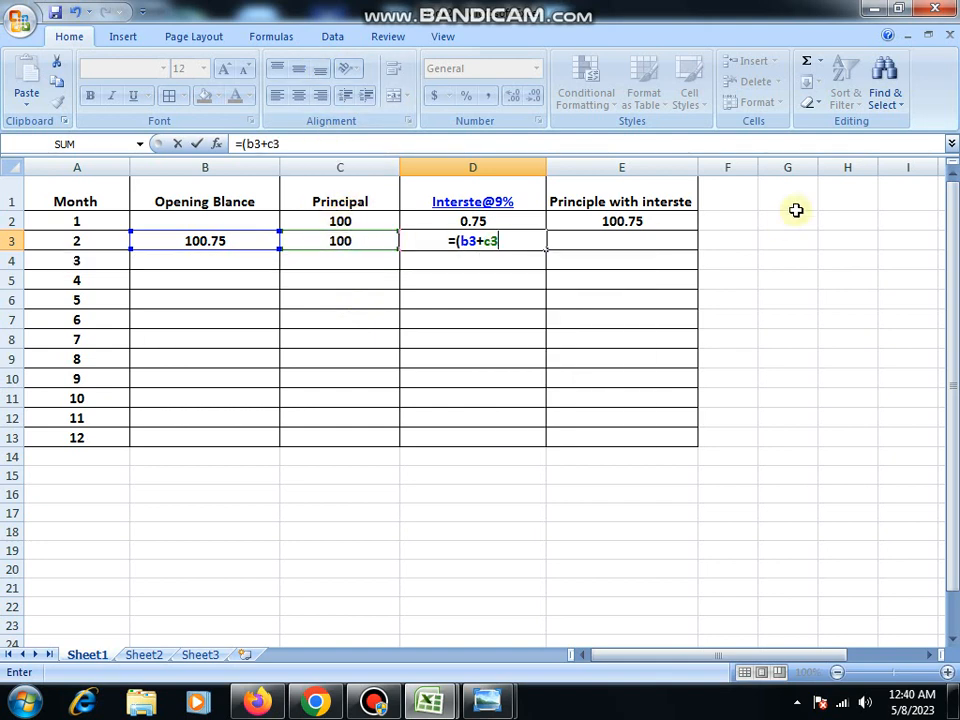
{"action": "type", "text": ")*"}
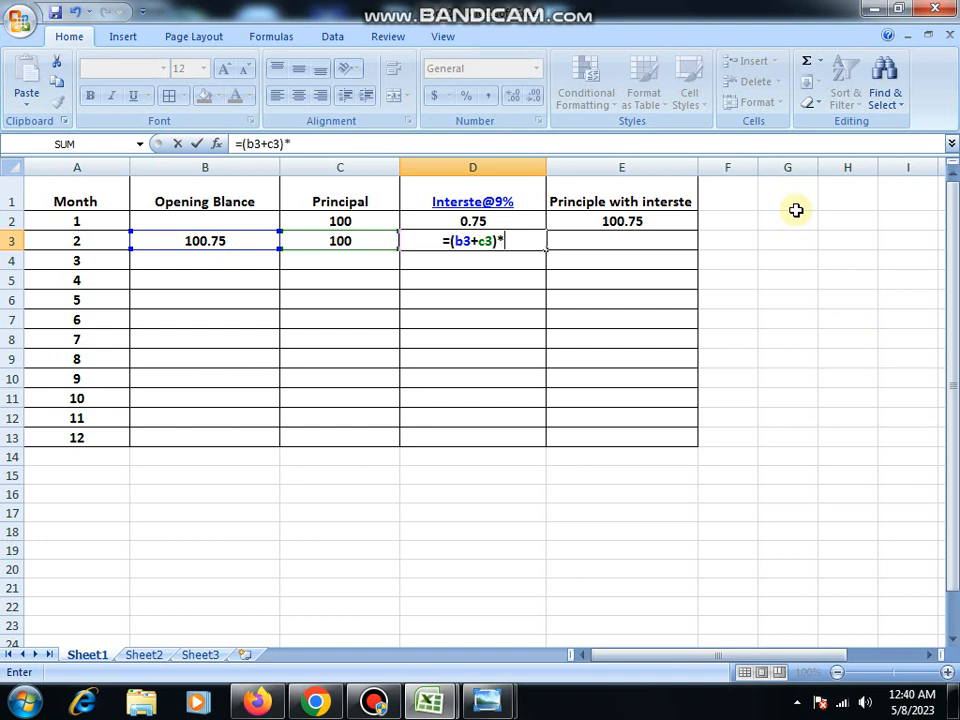
{"action": "type", "text": "/"}
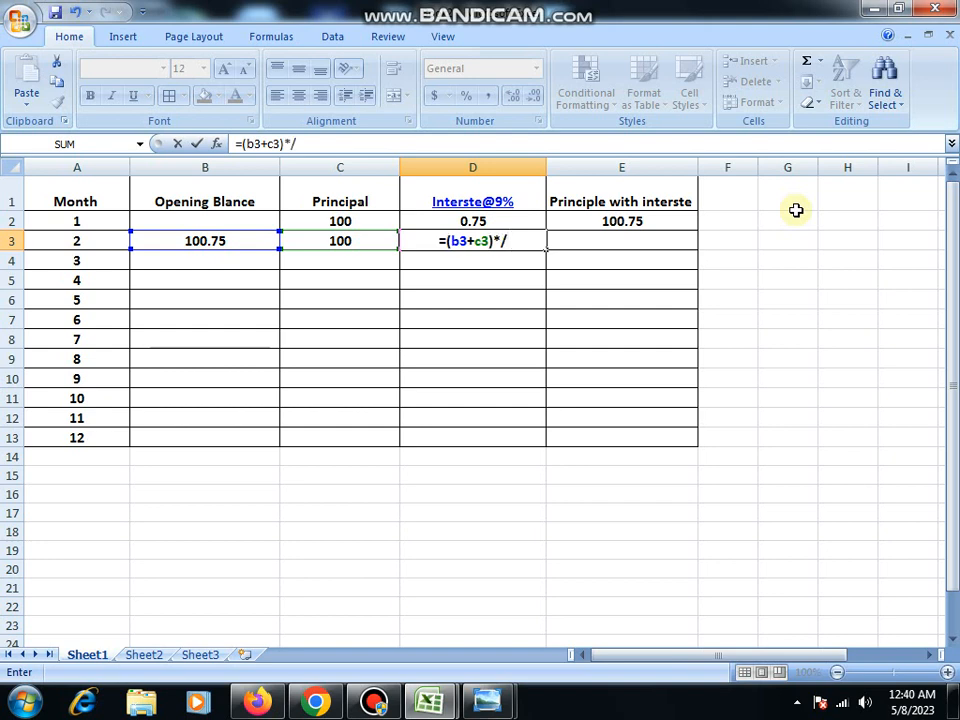
{"action": "type", "text": "9"}
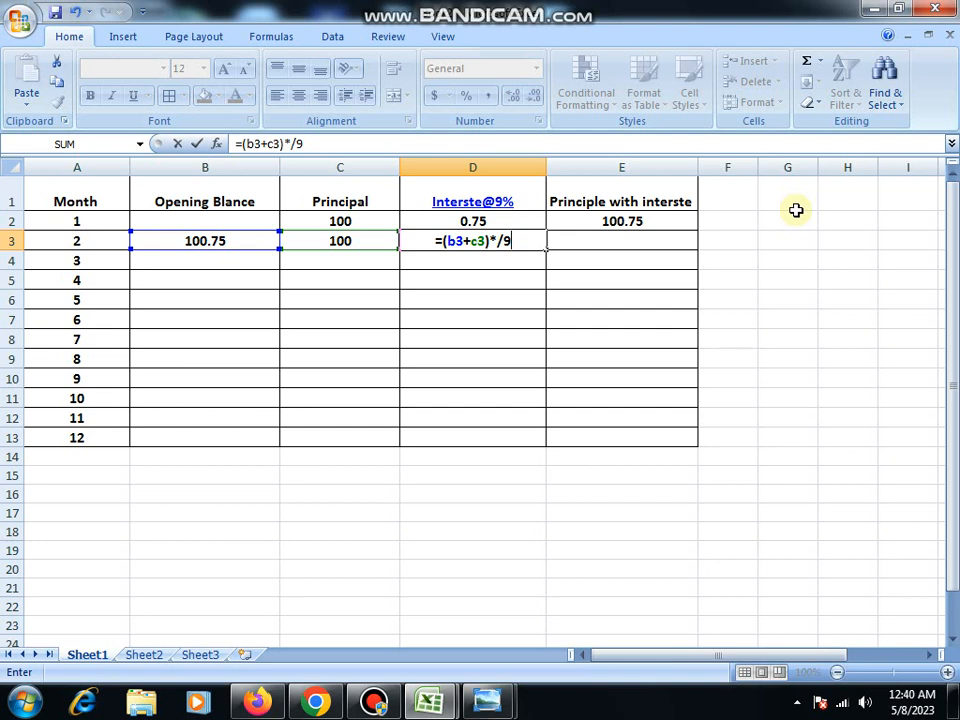
{"action": "type", "text": "%"}
{"action": "key", "text": "BackSpace"}
{"action": "key", "text": "BackSpace"}
{"action": "key", "text": "BackSpace"}
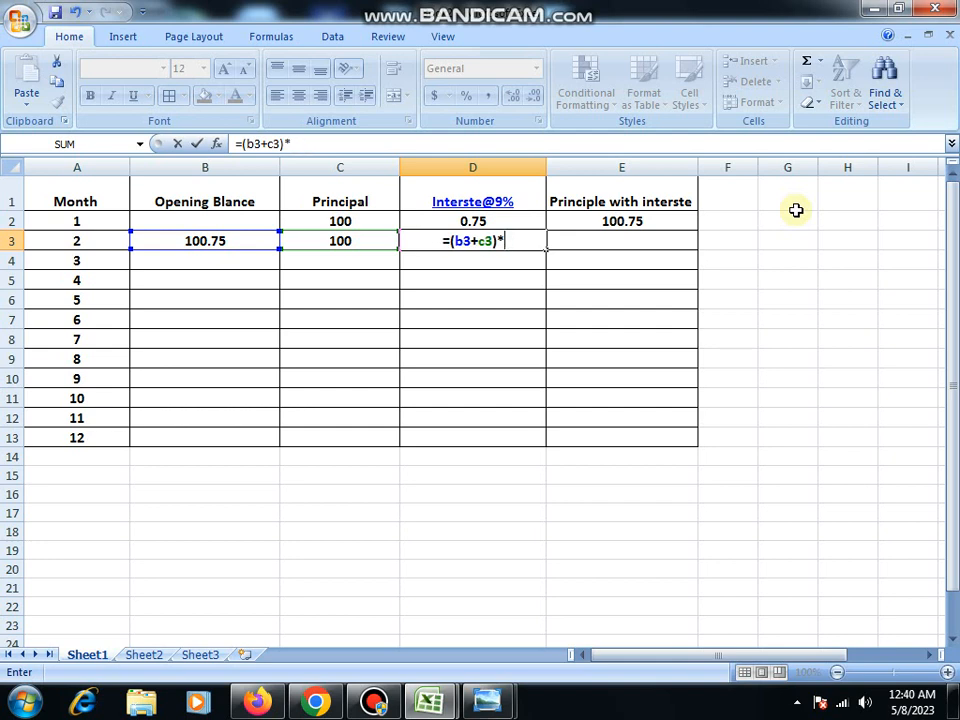
{"action": "type", "text": "9"}
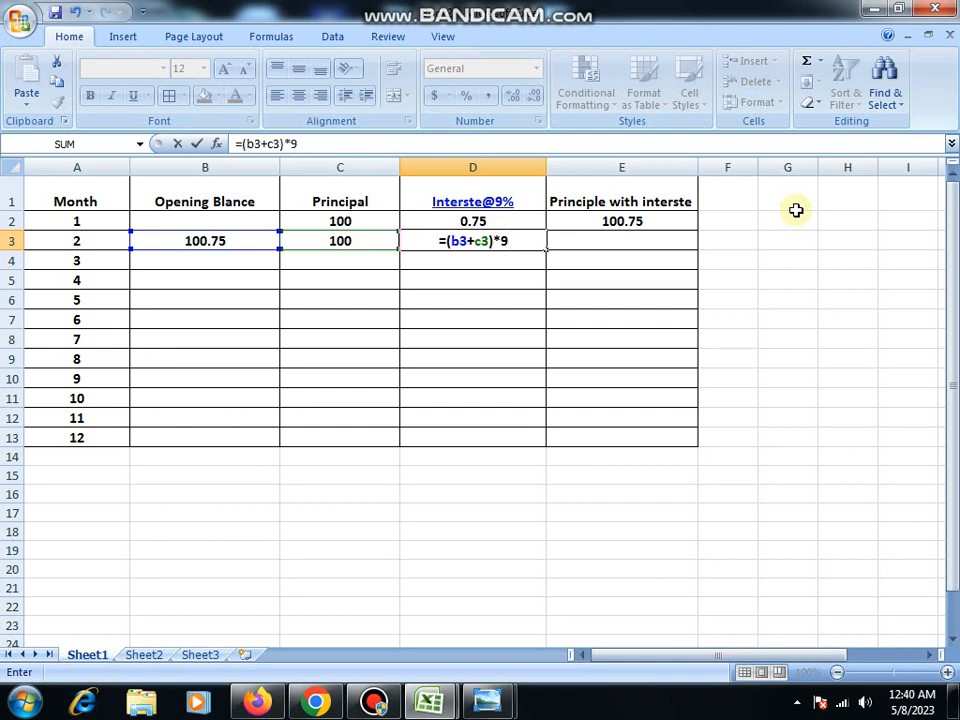
{"action": "type", "text": "%12"}
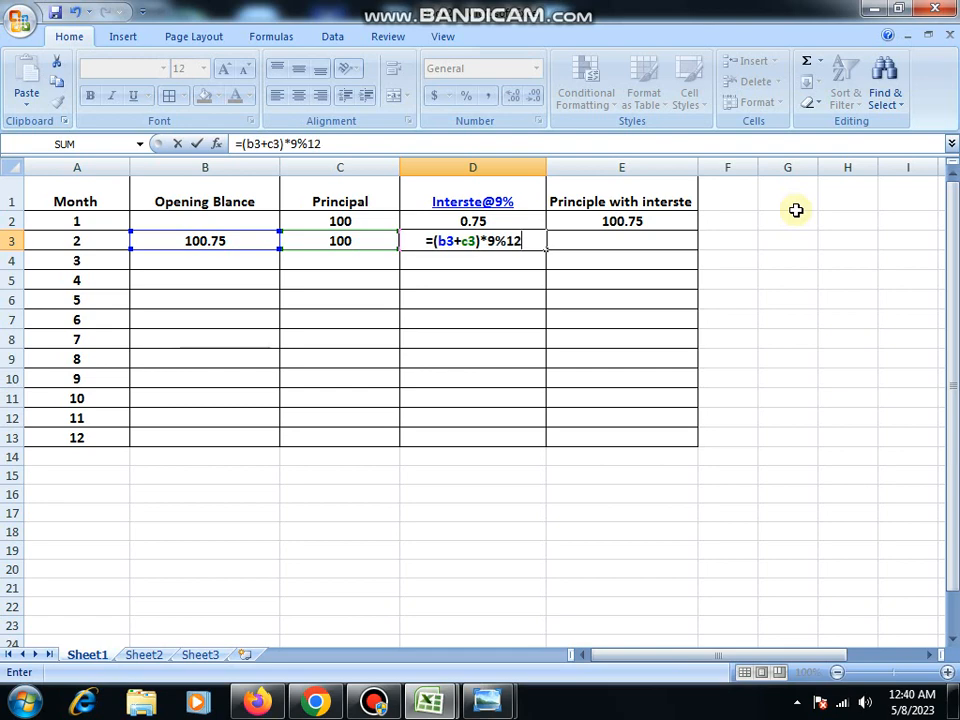
{"action": "key", "text": "Return"}
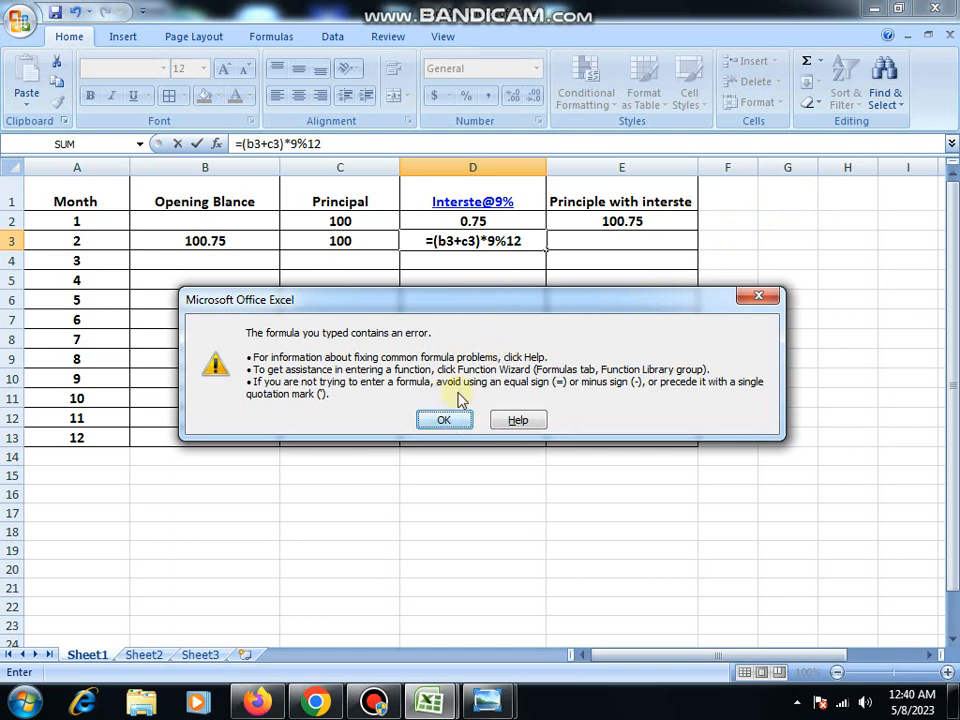
Correct the month 2 interest formula in D3 to =(b3+c3)*9%/12
{"action": "left_click", "coordinate": [450, 424]}
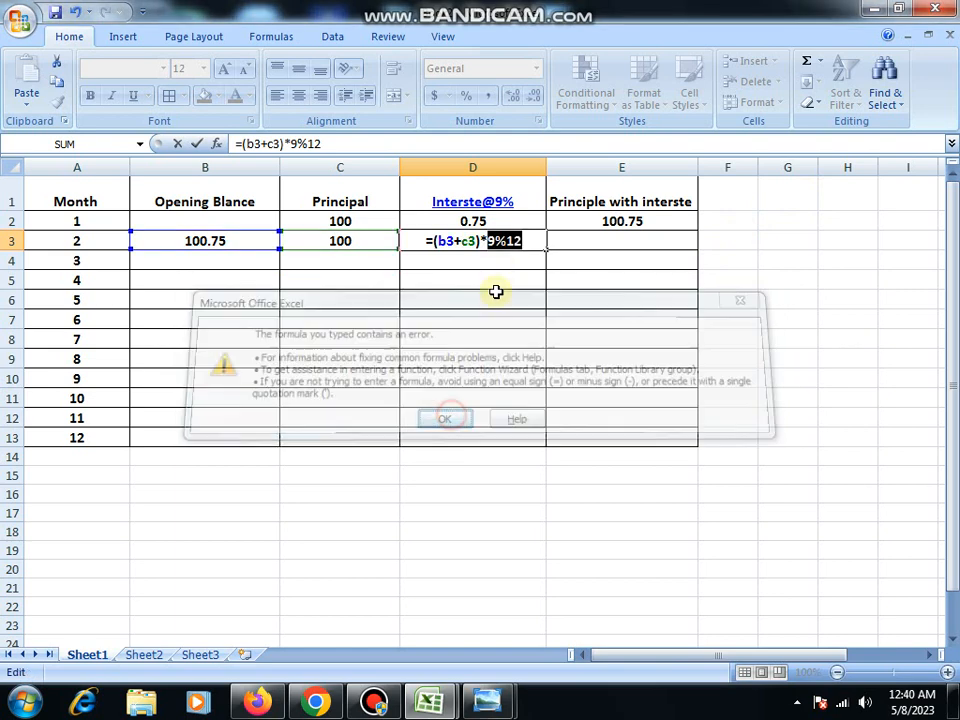
{"action": "left_click", "coordinate": [508, 240]}
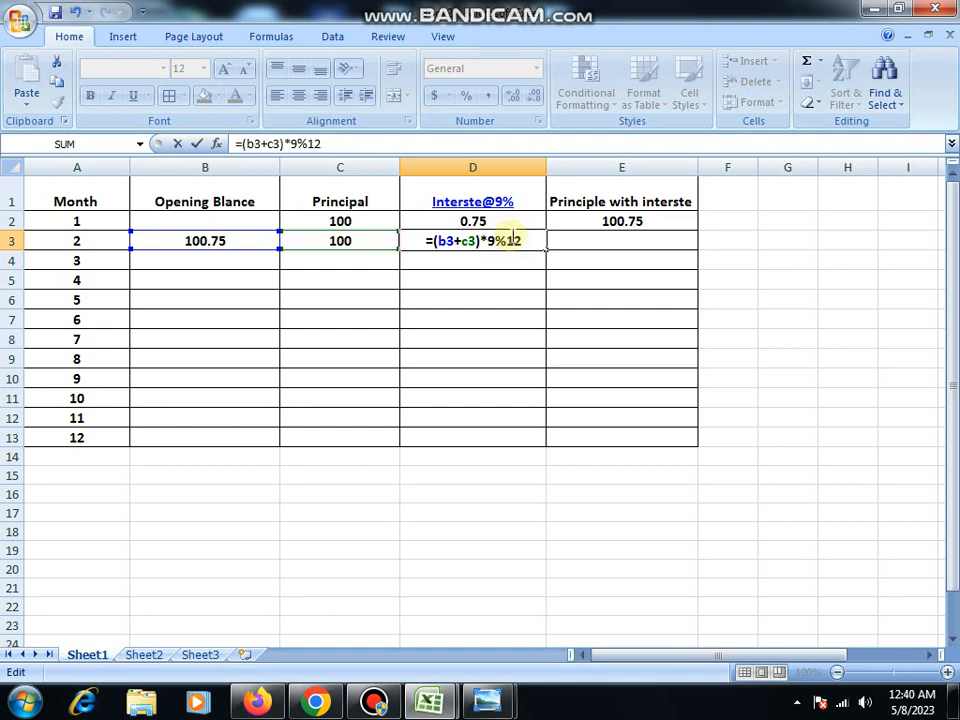
{"action": "type", "text": "\\"}
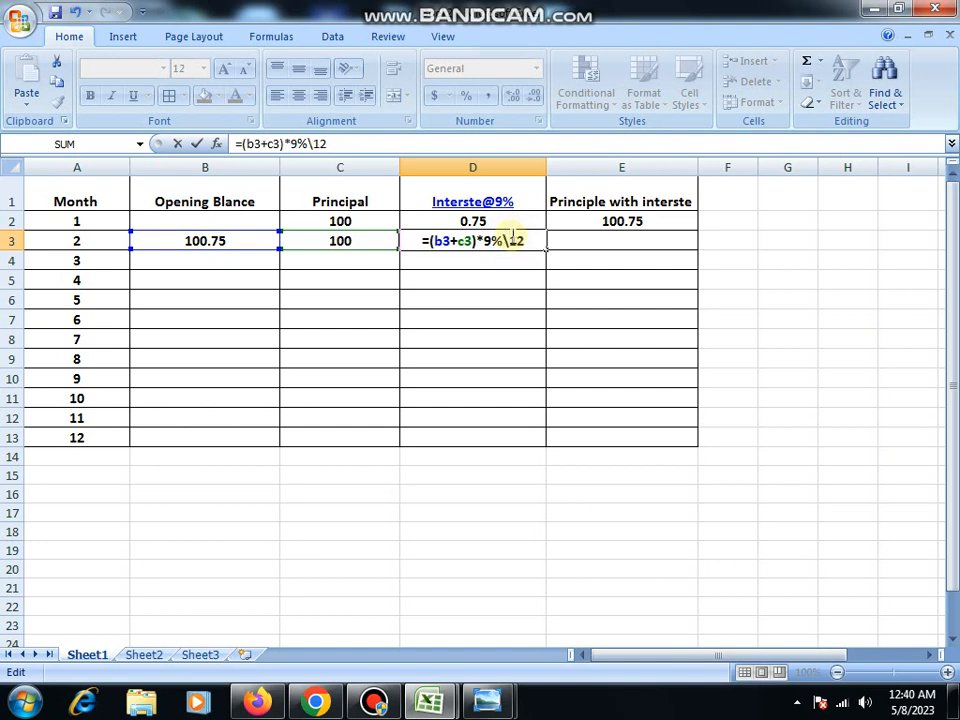
{"action": "key", "text": "BackSpace"}
{"action": "type", "text": "\\"}
{"action": "key", "text": "BackSpace"}
{"action": "type", "text": "/"}
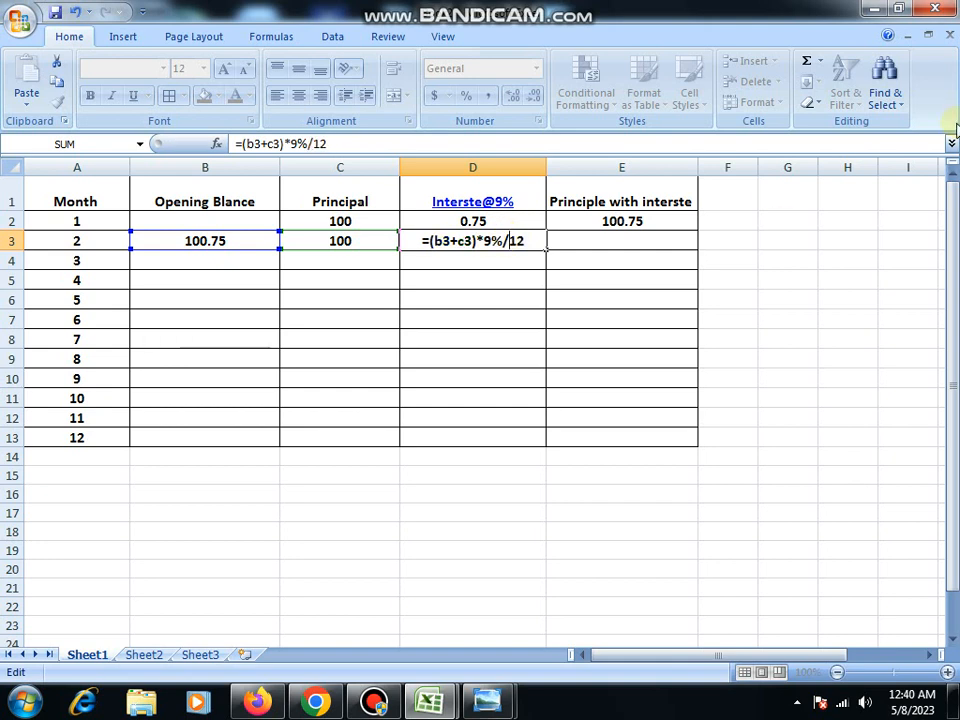
{"action": "key", "text": "Return"}
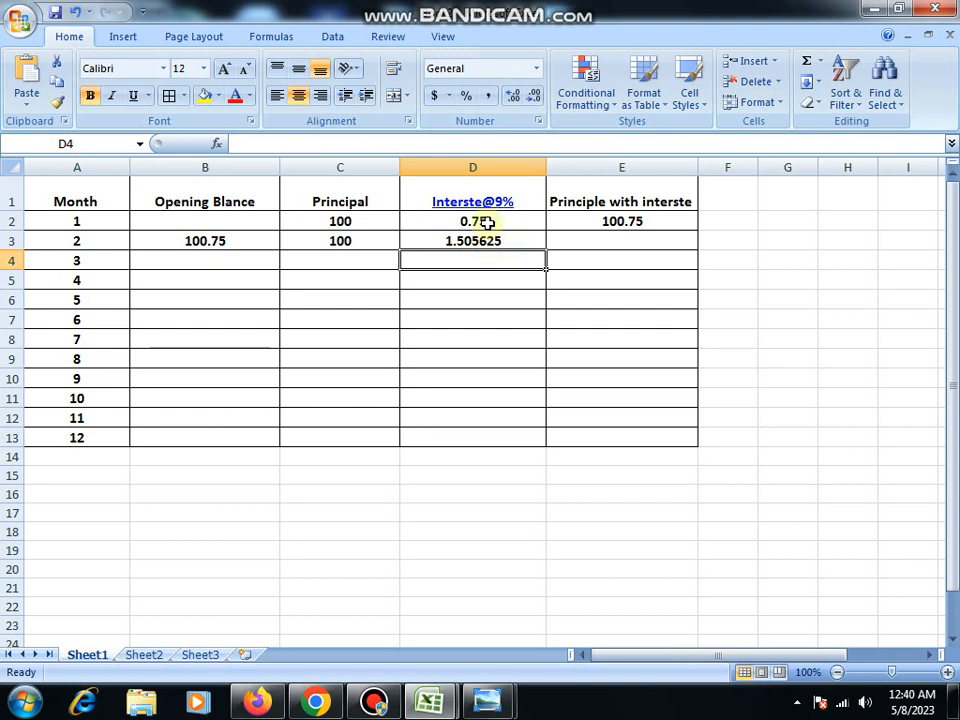
Format the interest cells D2 to D13 as numbers with two decimal places
{"action": "left_click_drag", "start_coordinate": [486, 223], "coordinate": [481, 430]}
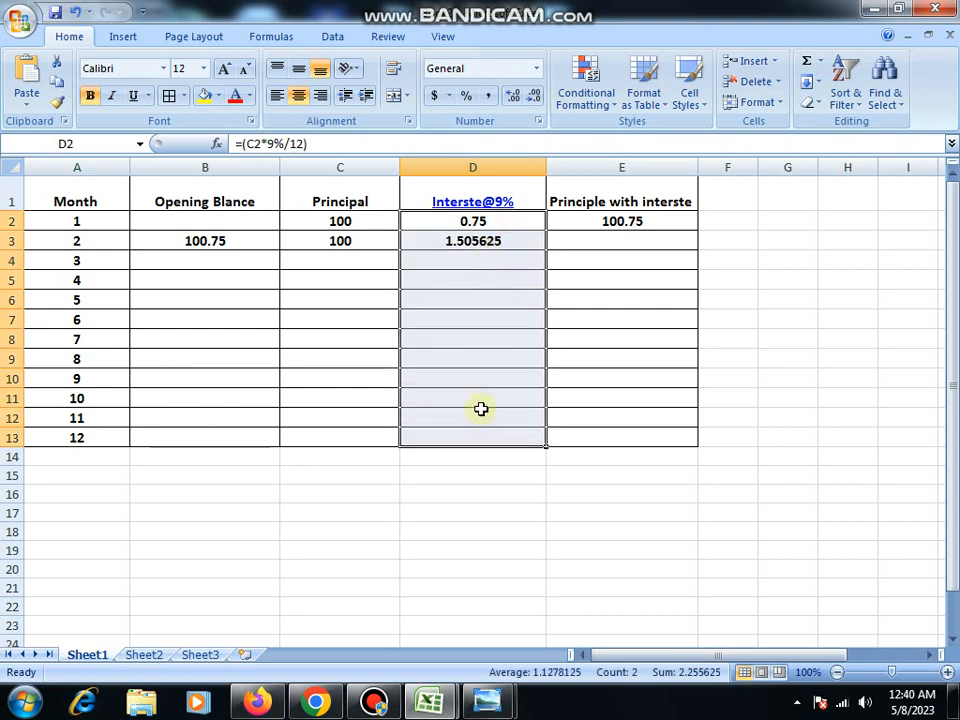
{"action": "left_click", "coordinate": [514, 97]}
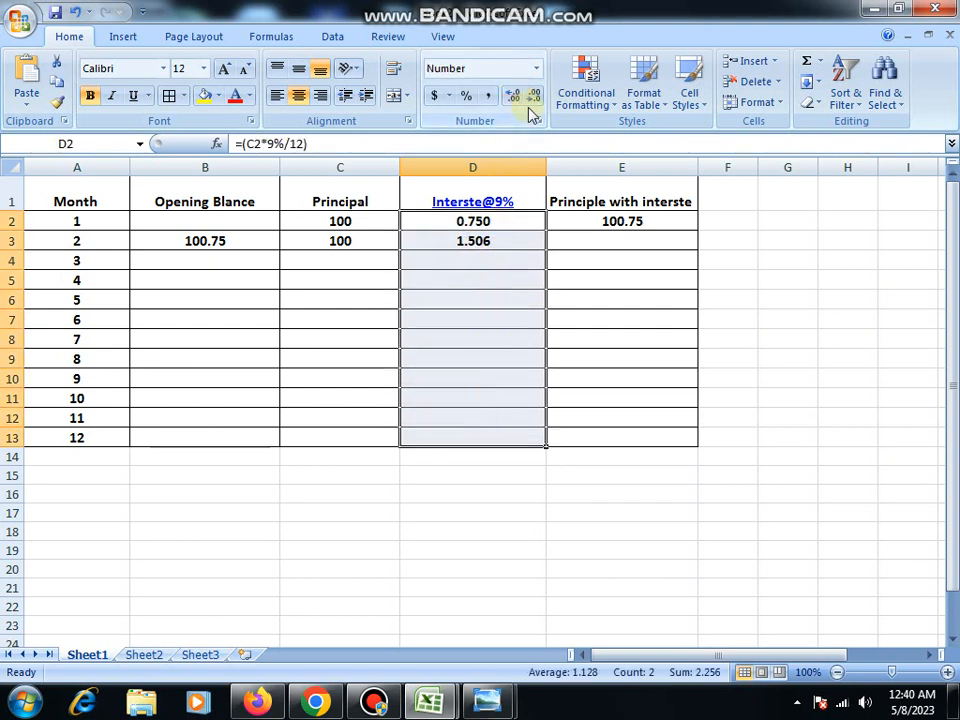
{"action": "left_click", "coordinate": [530, 97]}
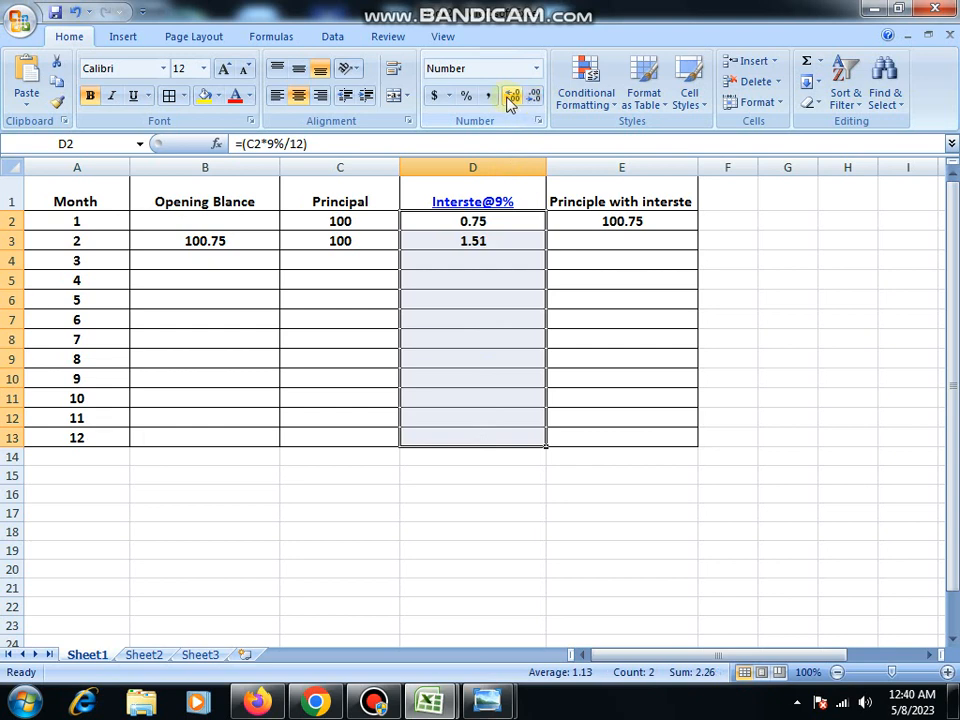
{"action": "left_click", "coordinate": [493, 267]}
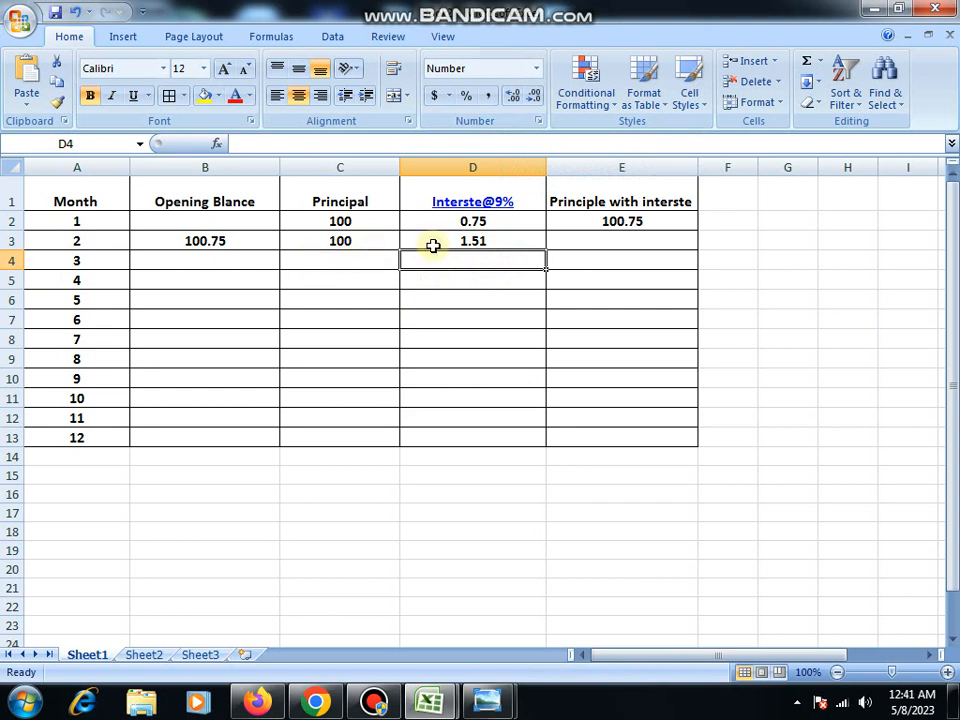
Add up the month 2 opening balance, principal and interest in E3 with the formula =sum(b3:d3)
{"action": "left_click", "coordinate": [458, 240]}
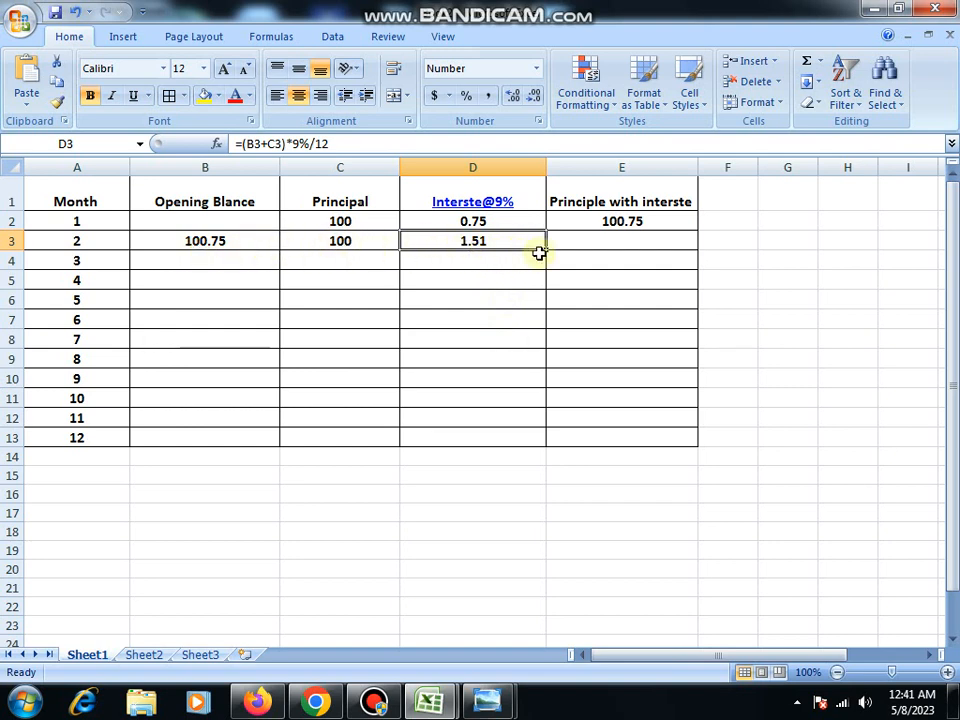
{"action": "left_click", "coordinate": [603, 244]}
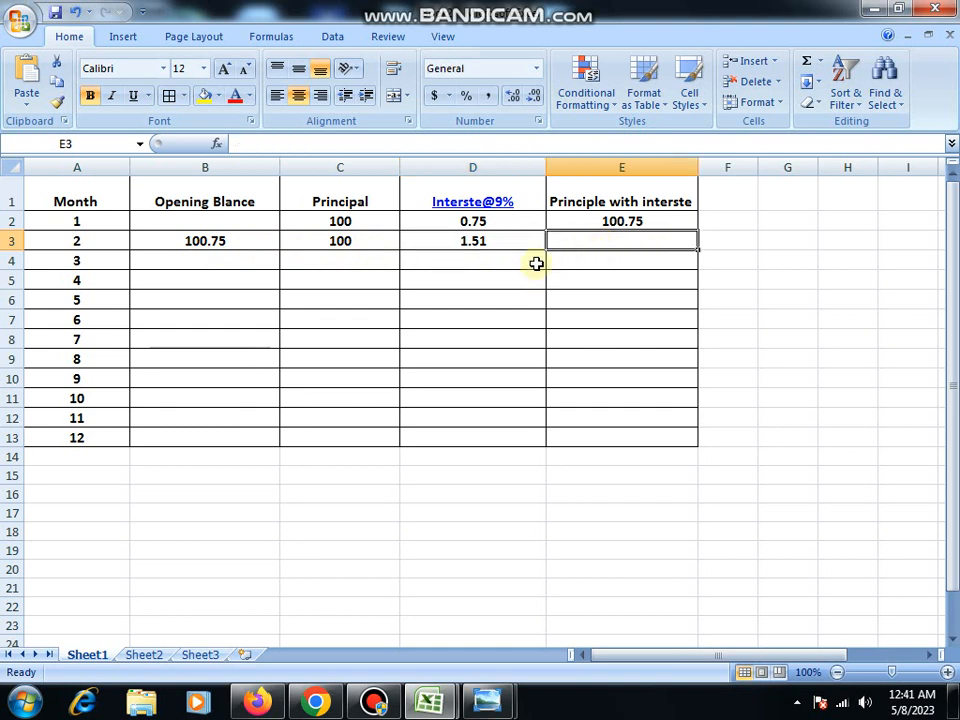
{"action": "type", "text": "=sum"}
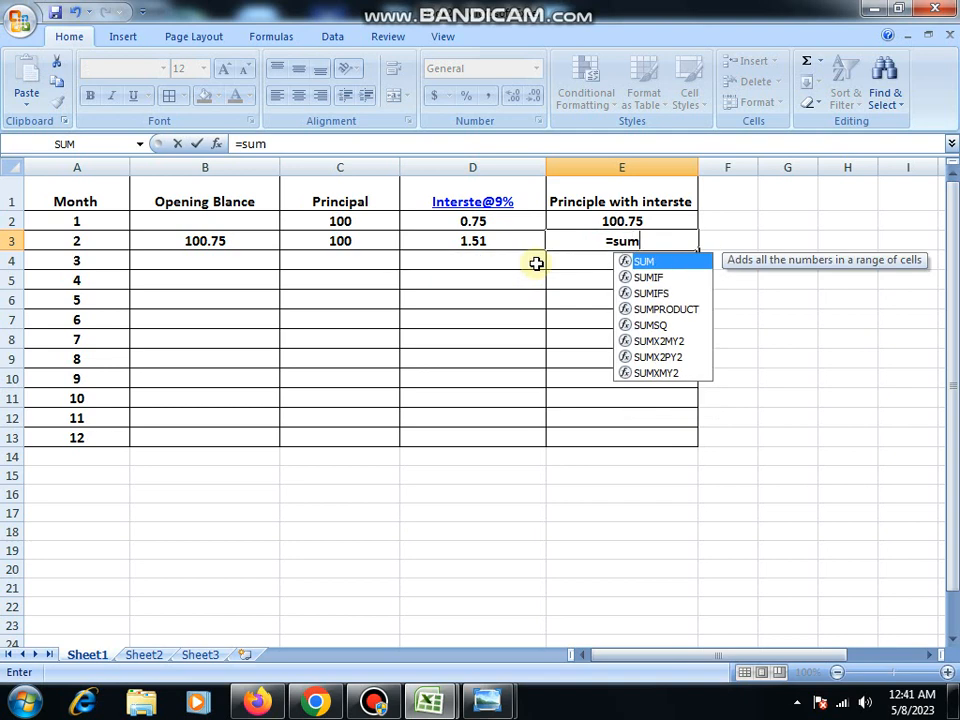
{"action": "type", "text": "("}
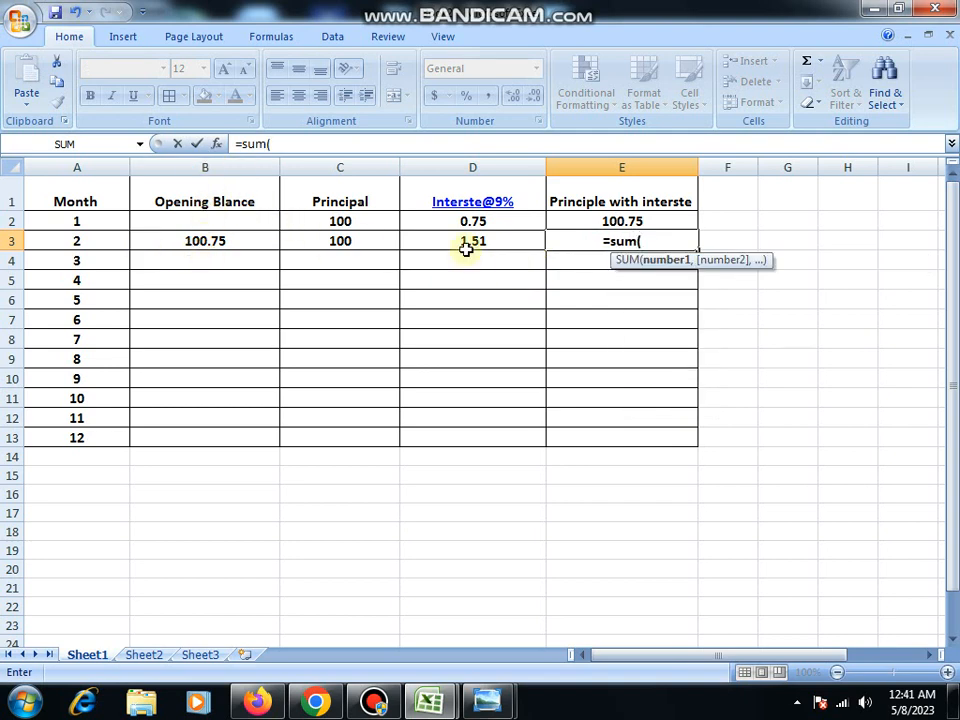
{"action": "type", "text": "b3"}
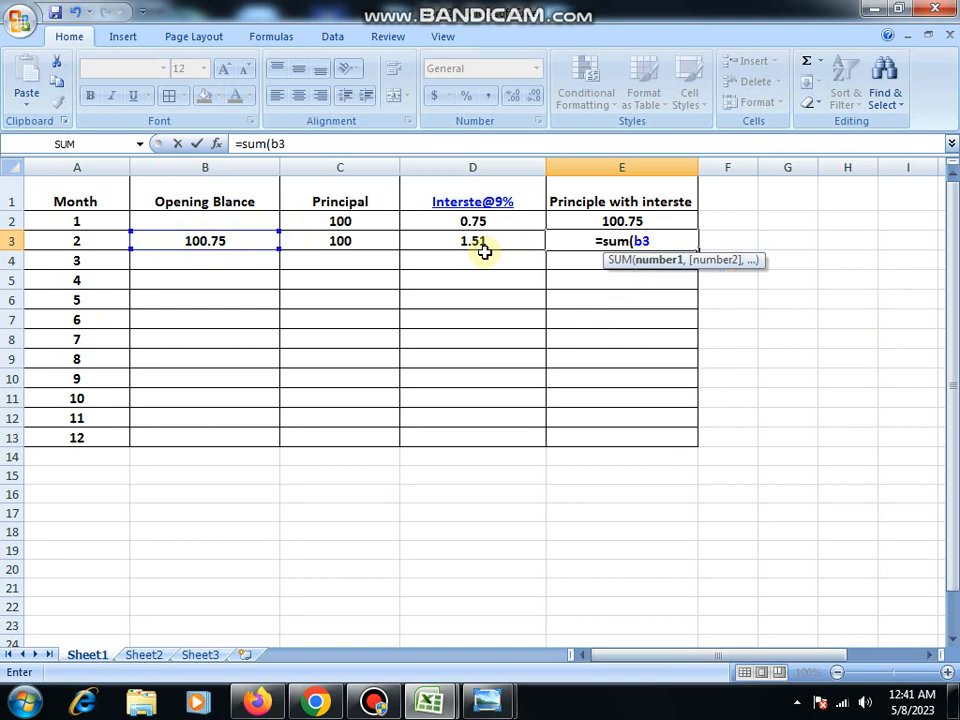
{"action": "type", "text": ":"}
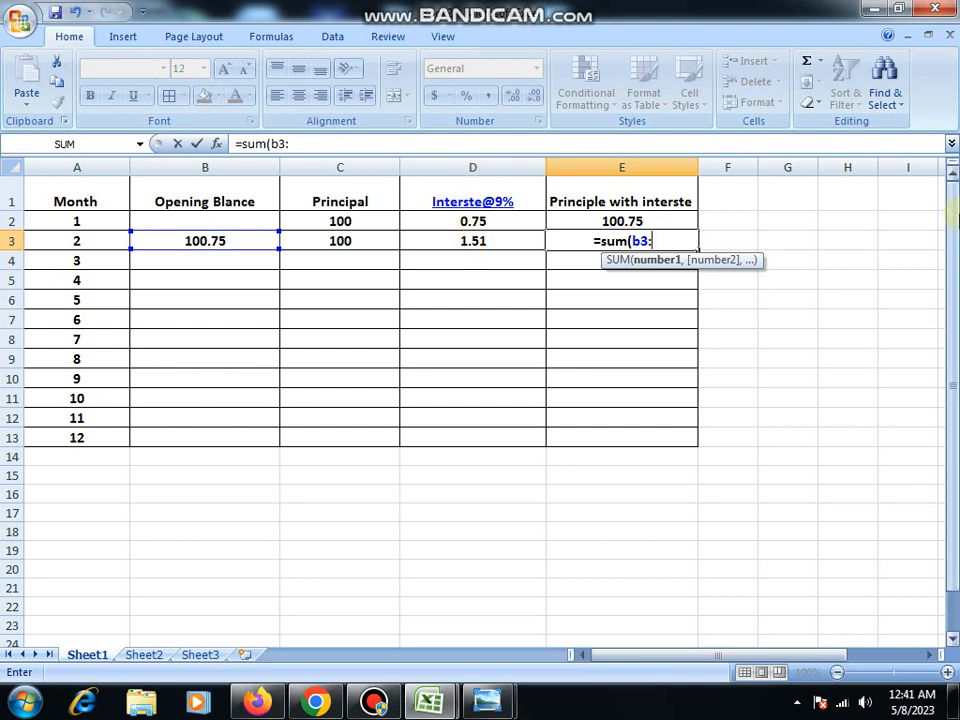
{"action": "type", "text": "d3"}
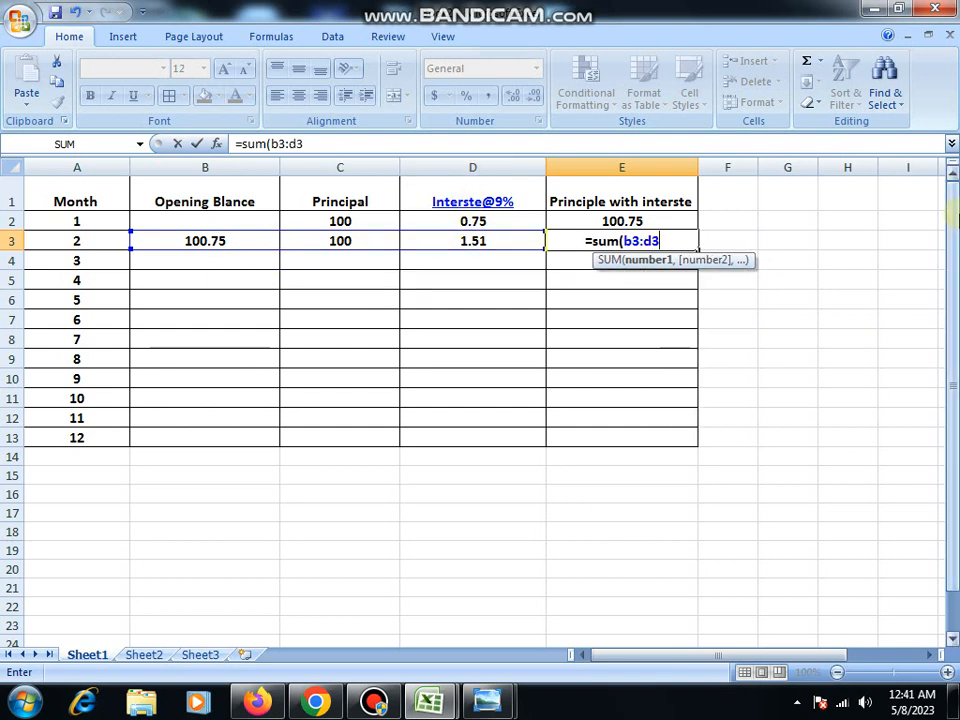
{"action": "type", "text": ")"}
{"action": "key", "text": "Return"}
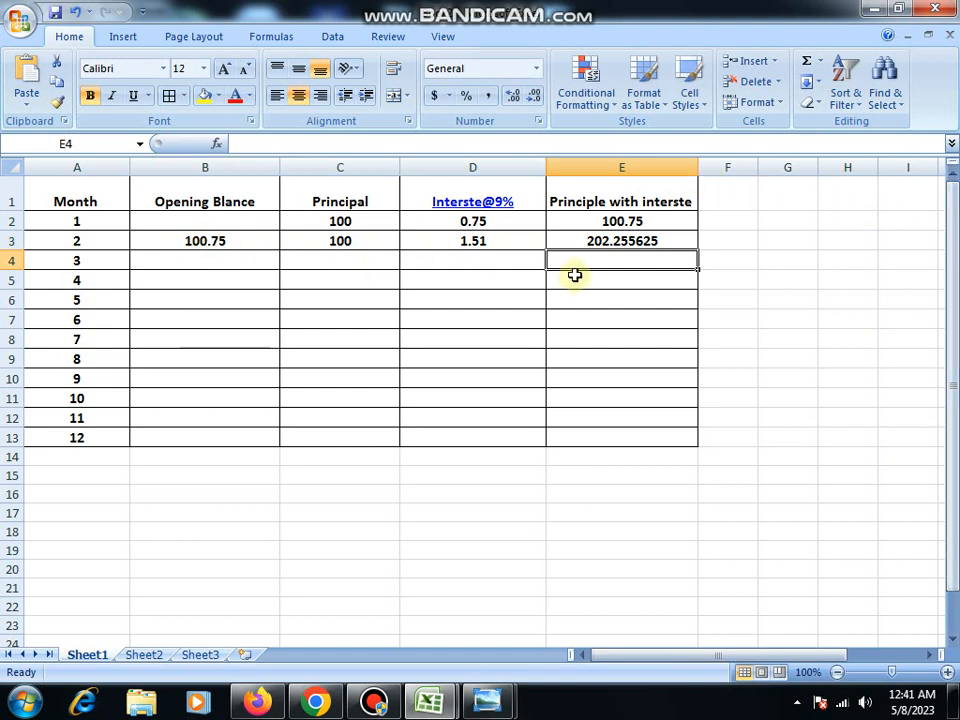
Format the principal with interest cells E2 to E13 as numbers with two decimal places
{"action": "left_click_drag", "start_coordinate": [600, 220], "coordinate": [593, 436]}
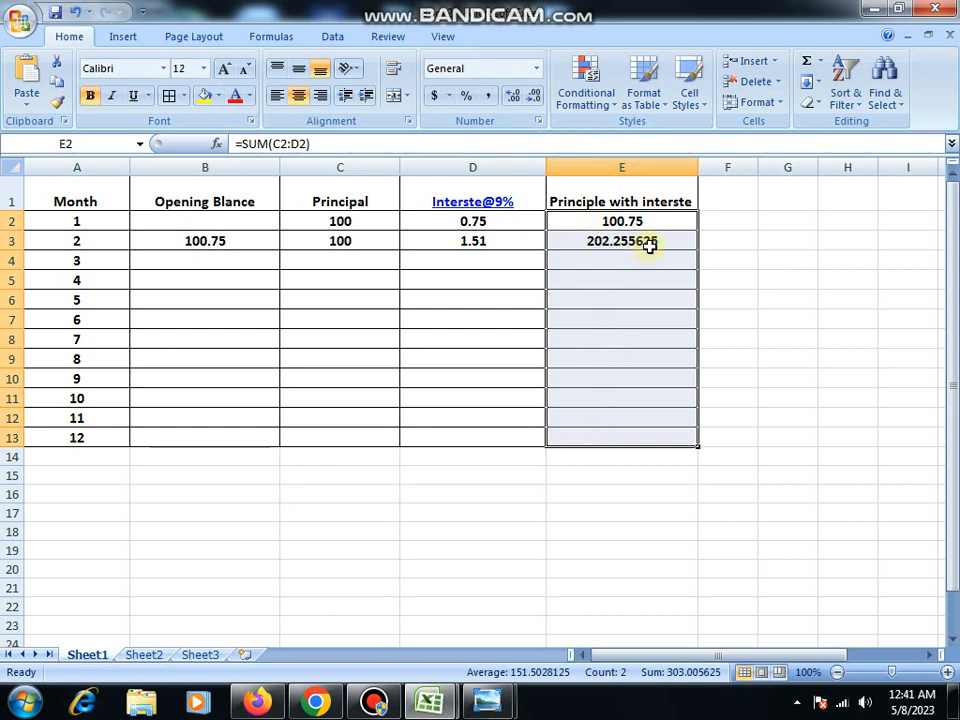
{"action": "left_click", "coordinate": [533, 96]}
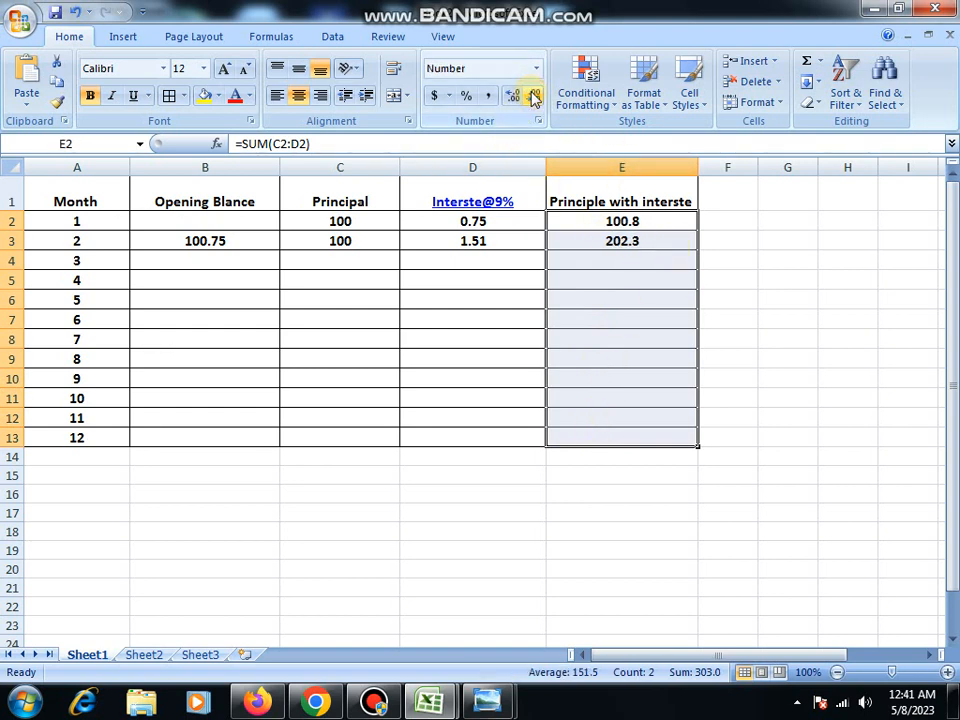
{"action": "left_click", "coordinate": [512, 96]}
{"action": "left_click", "coordinate": [609, 278]}
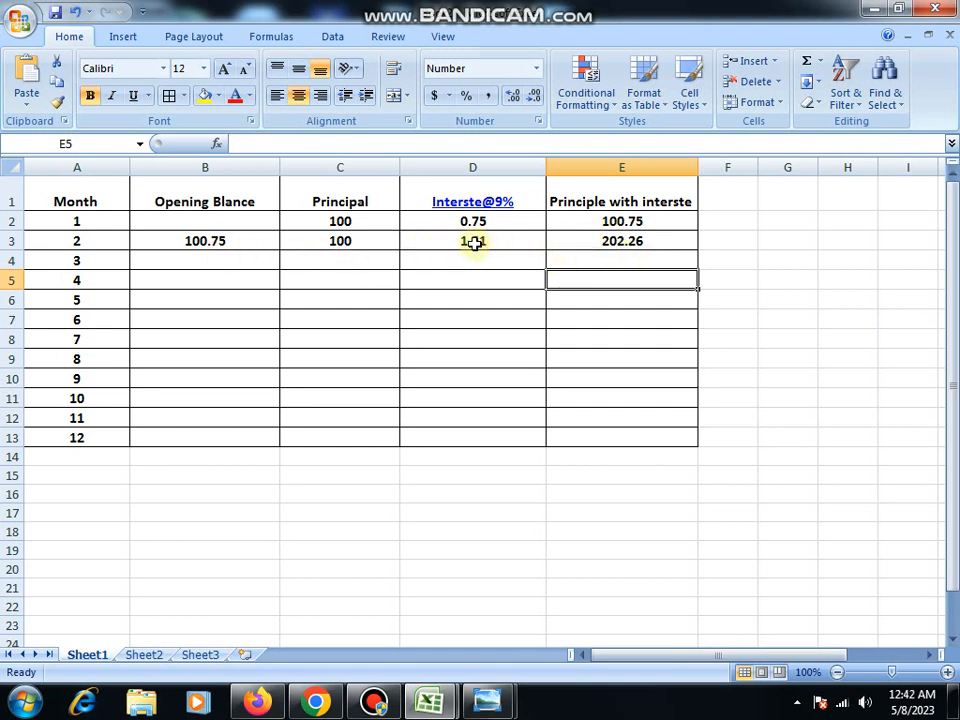
Fill the month 2 opening balance formula and the principal of 100 down through month 12, rows 4 to 13
{"action": "left_click", "coordinate": [258, 241]}
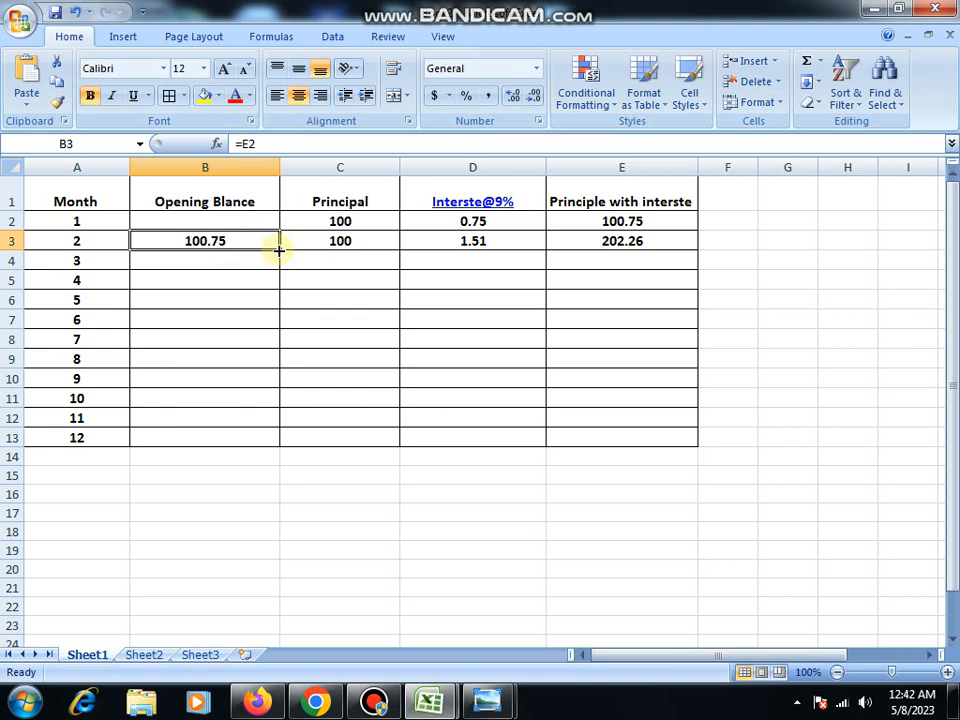
{"action": "left_click_drag", "start_coordinate": [279, 250], "coordinate": [276, 448]}
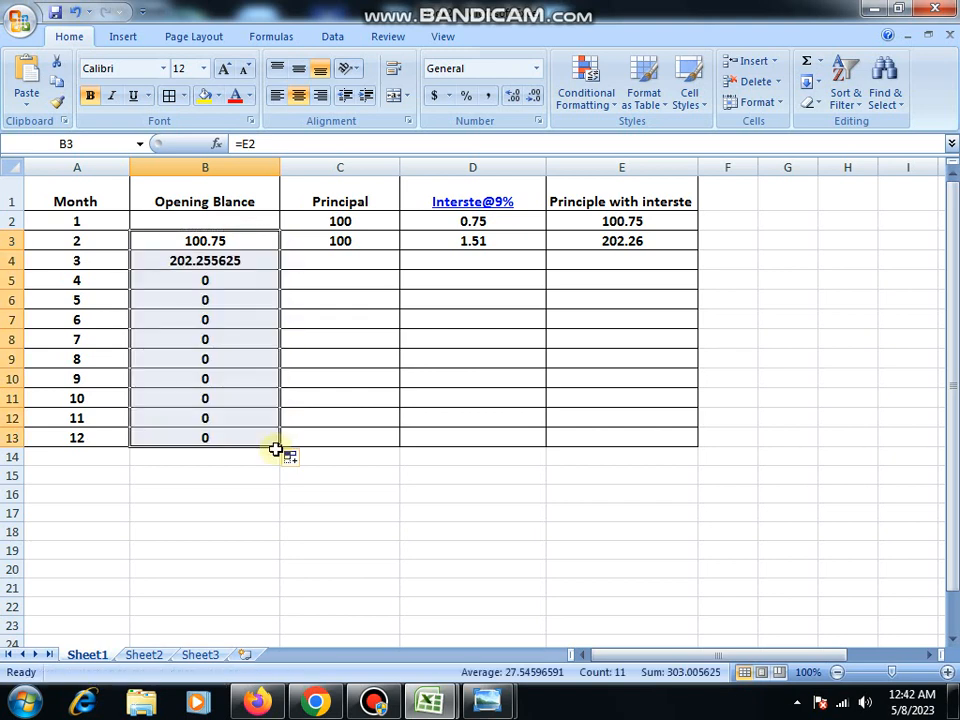
{"action": "left_click", "coordinate": [353, 240]}
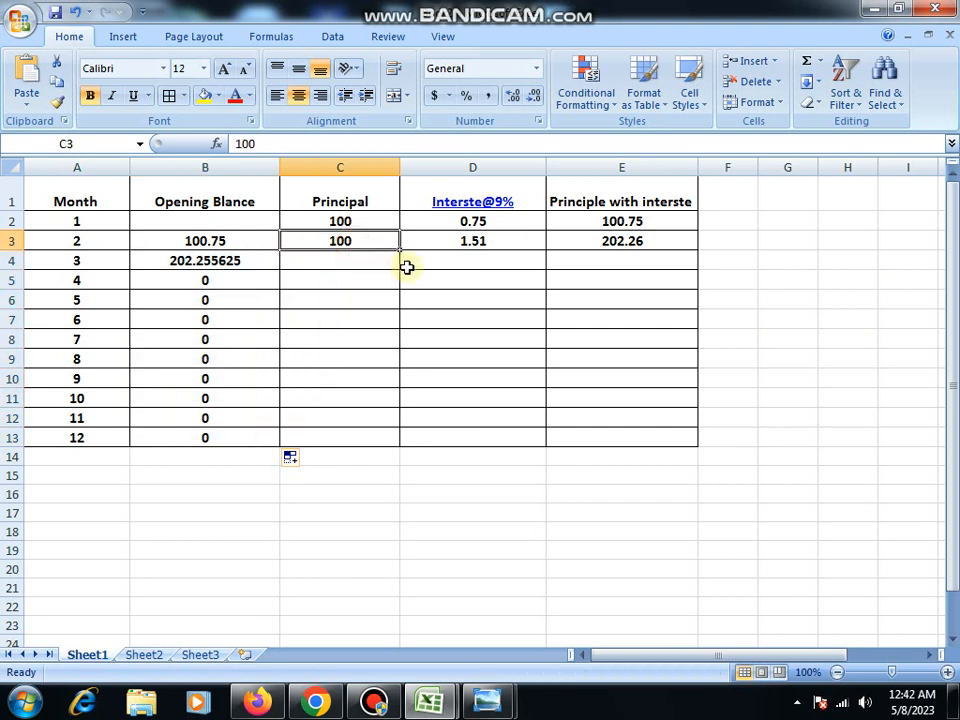
{"action": "left_click_drag", "start_coordinate": [399, 251], "coordinate": [393, 447]}
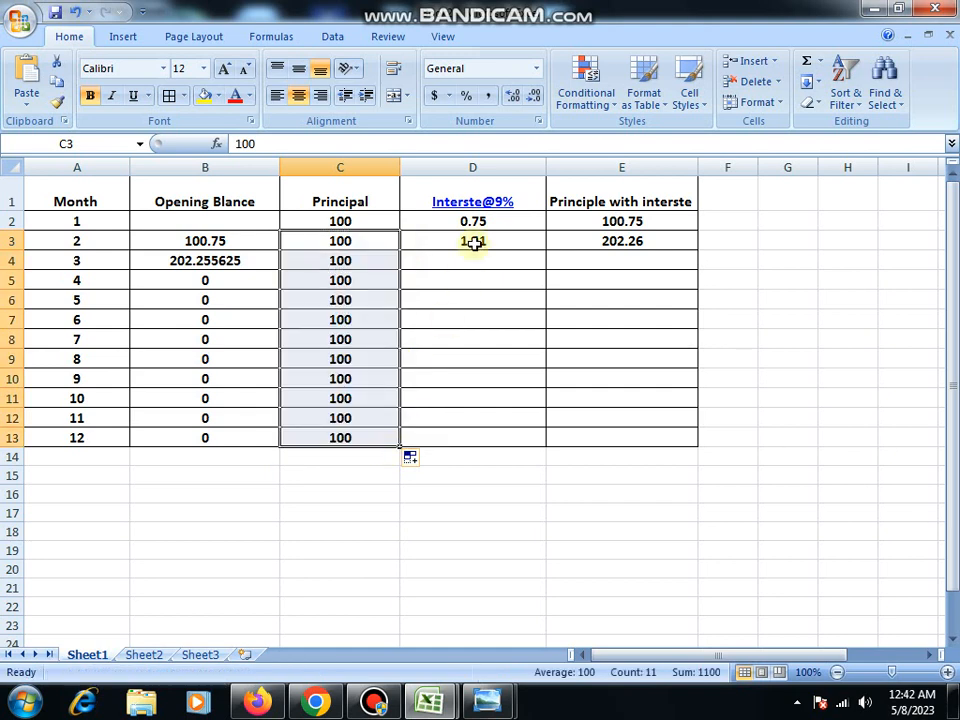
Copy the month 2 interest and principal with interest formulas from D3 and E3 down to row 13
{"action": "left_click", "coordinate": [473, 243]}
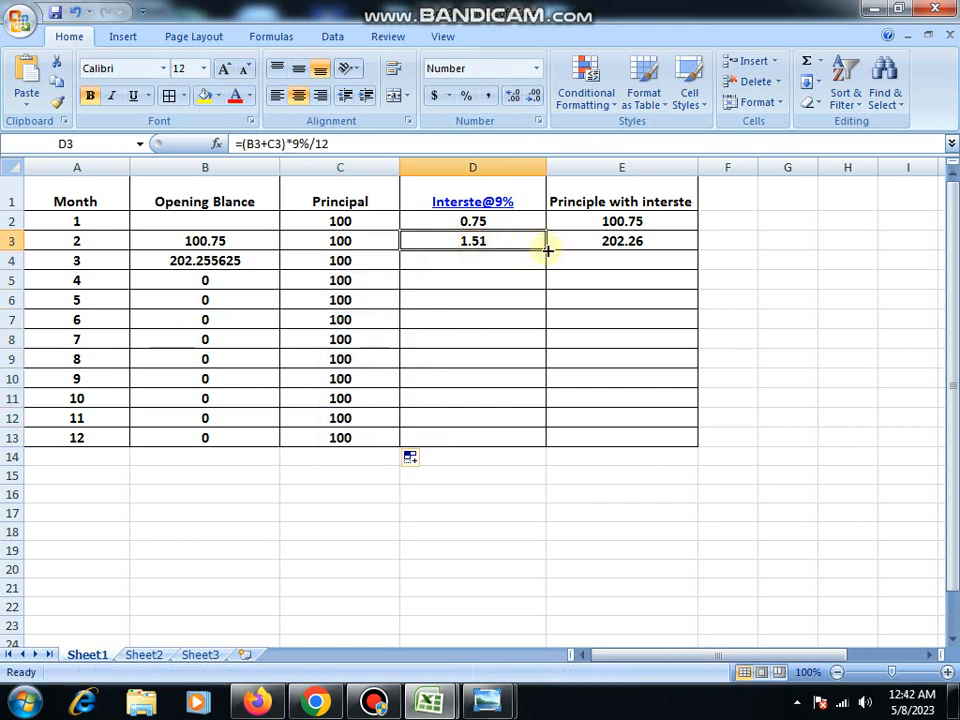
{"action": "left_click_drag", "start_coordinate": [545, 250], "coordinate": [545, 440]}
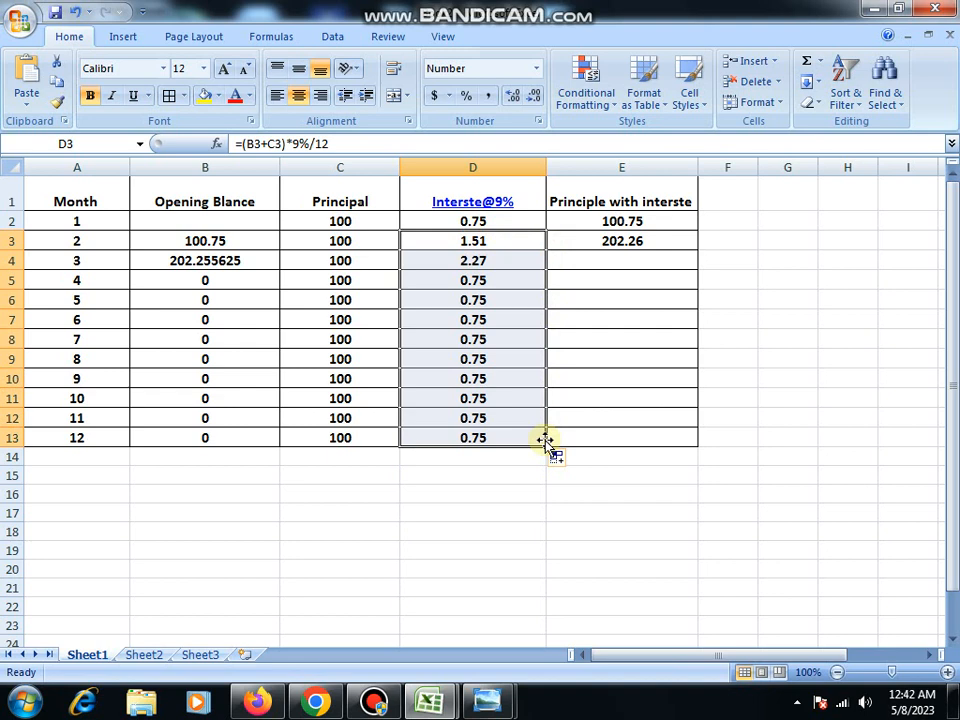
{"action": "left_click", "coordinate": [645, 241]}
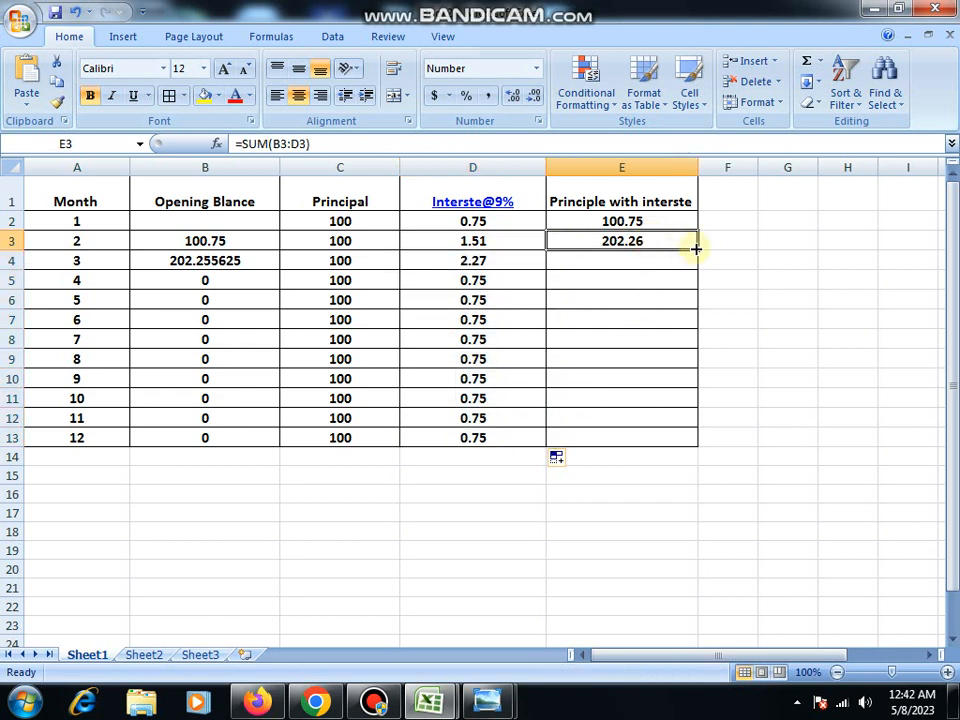
{"action": "left_click_drag", "start_coordinate": [696, 251], "coordinate": [699, 443]}
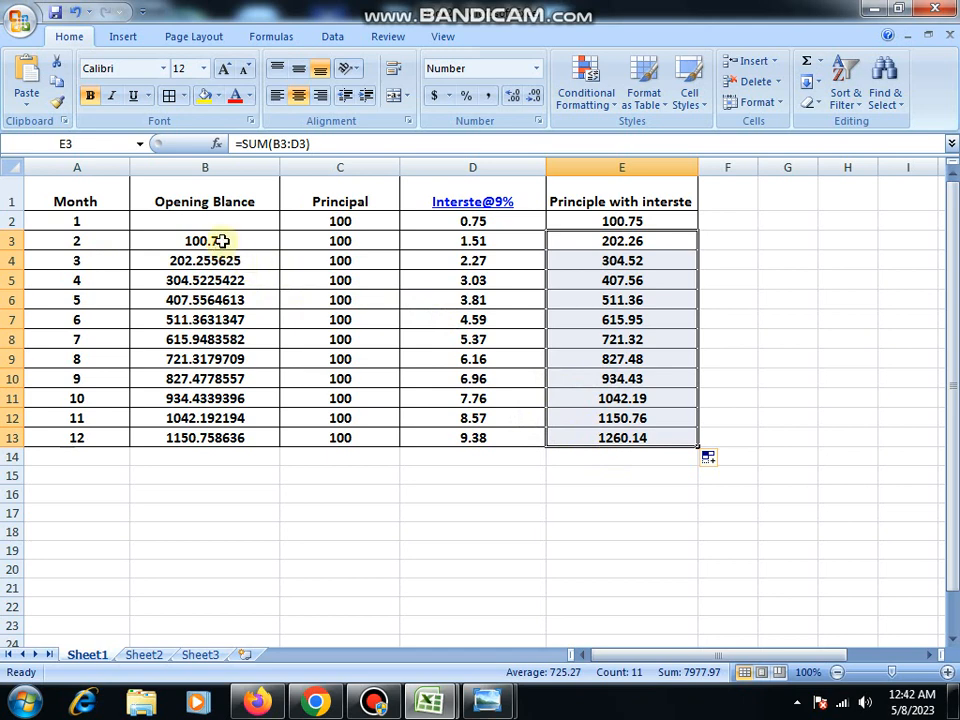
Format the opening balance cells B3 to B13 as numbers with two decimal places
{"action": "left_click_drag", "start_coordinate": [221, 241], "coordinate": [221, 430]}
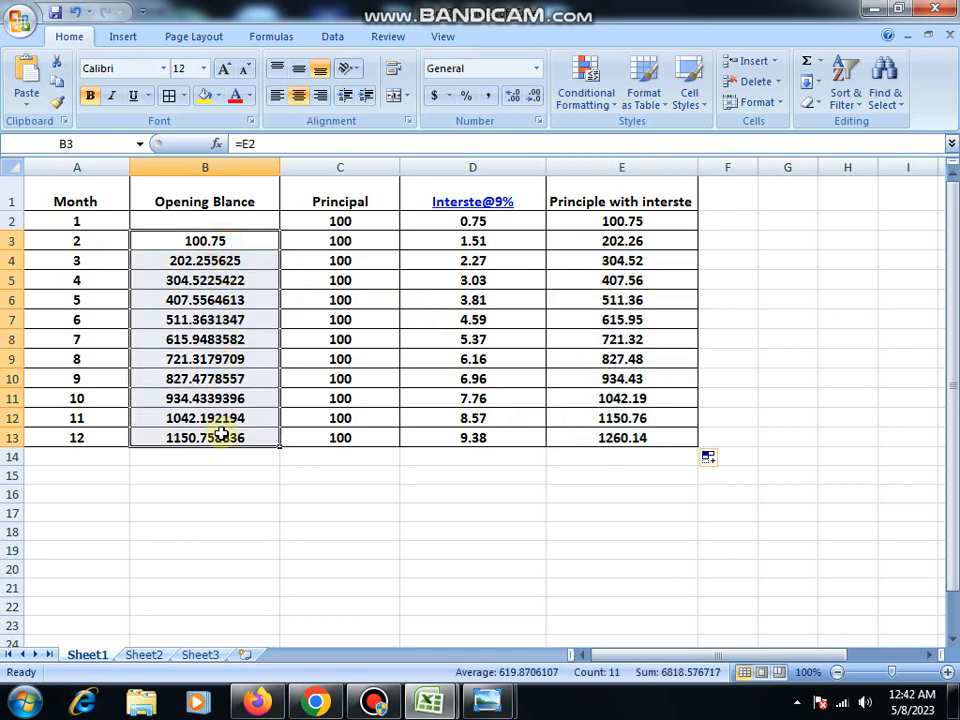
{"action": "left_click", "coordinate": [535, 100]}
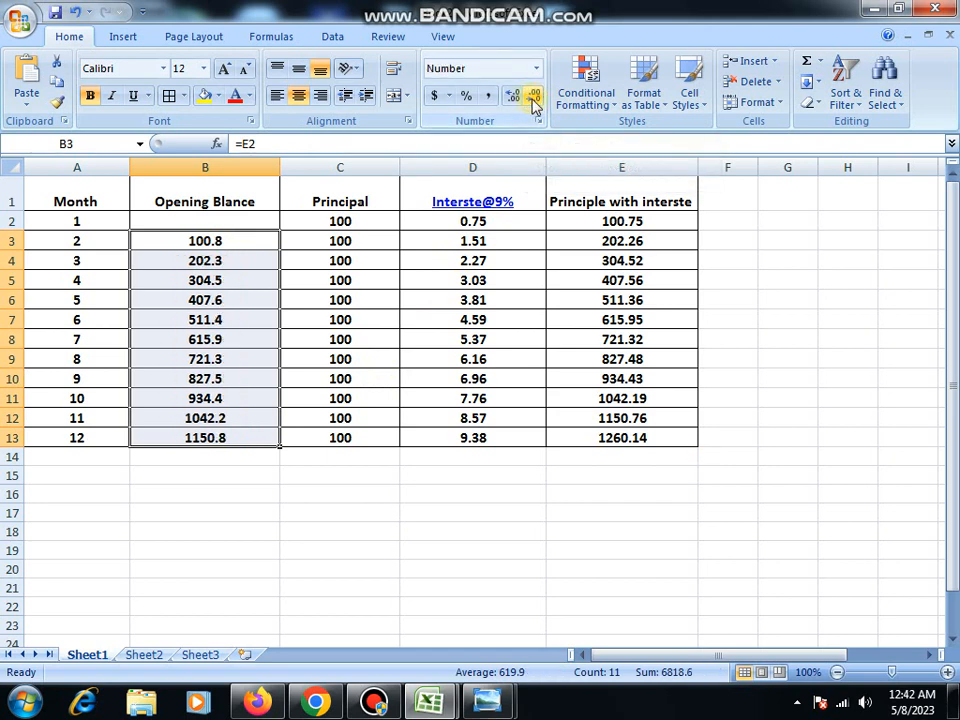
{"action": "left_click", "coordinate": [512, 96]}
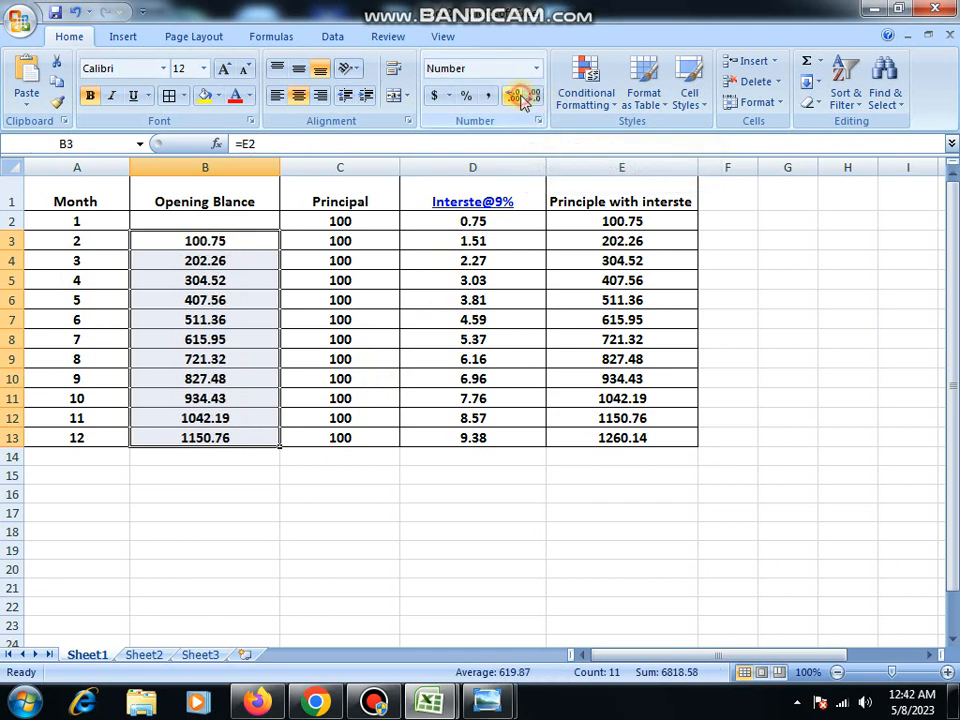
{"action": "left_click", "coordinate": [375, 410]}
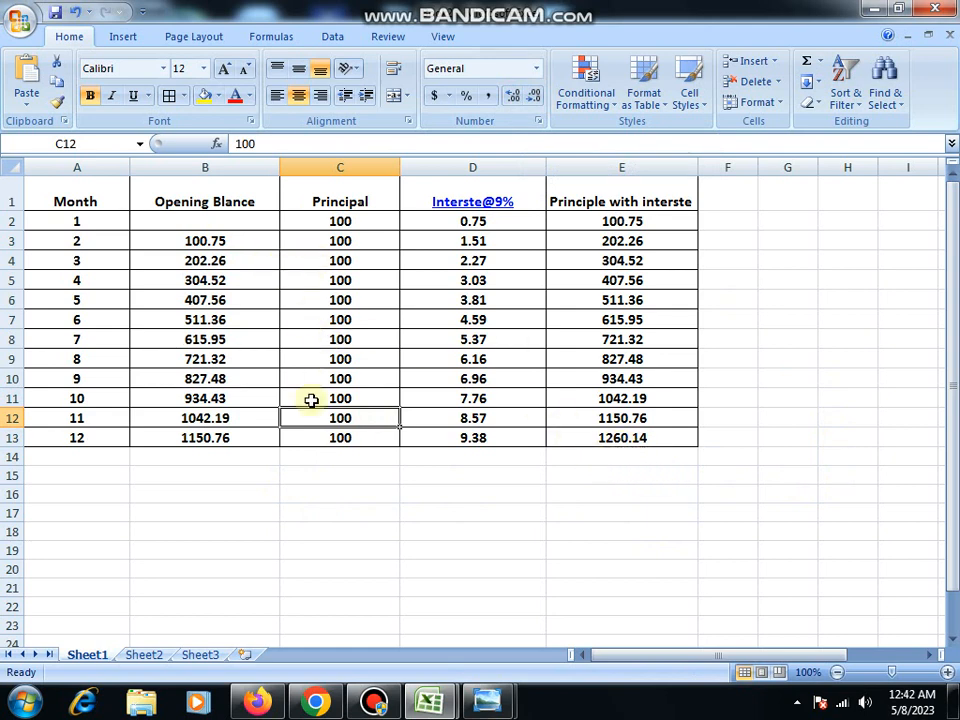
{"action": "left_click", "coordinate": [305, 445]}
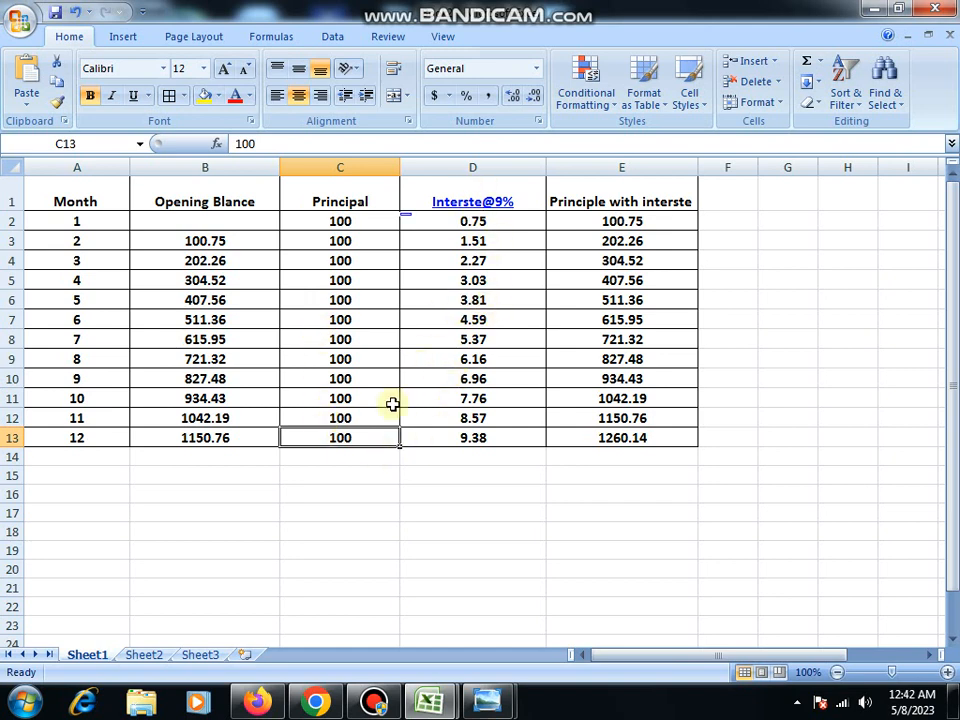
{"action": "left_click", "coordinate": [594, 437]}
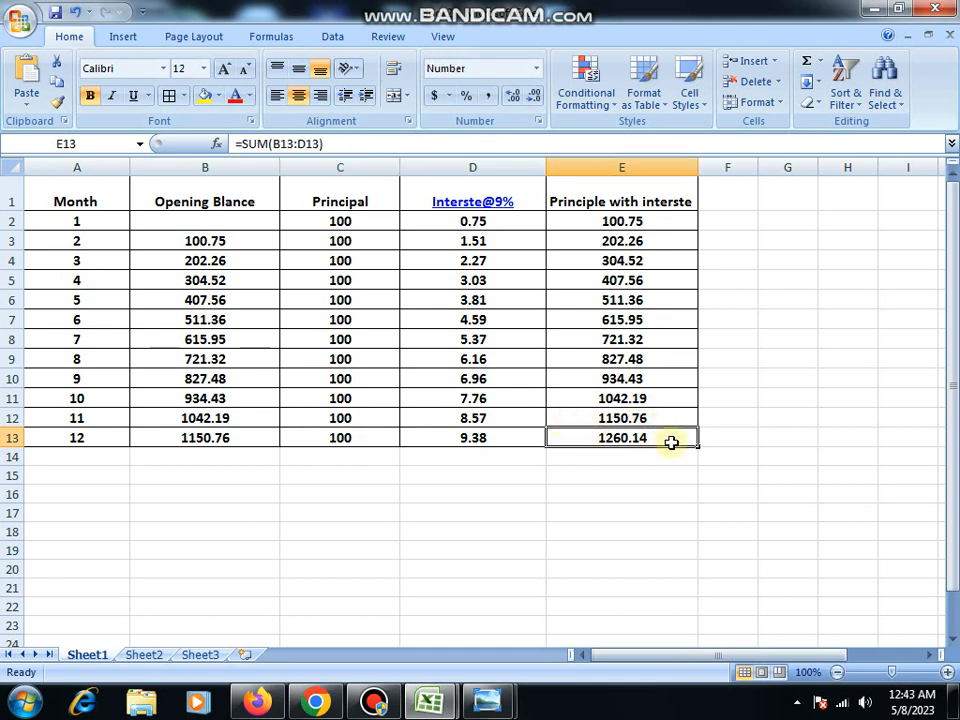
{"action": "left_click", "coordinate": [518, 505]}
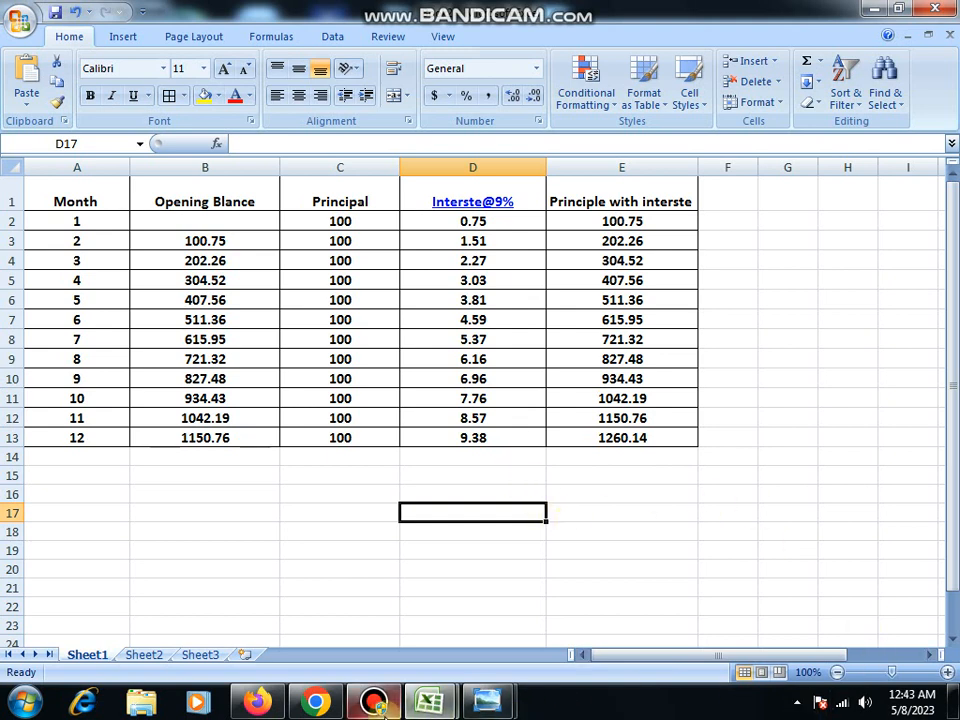
{"action": "left_click", "coordinate": [376, 704]}
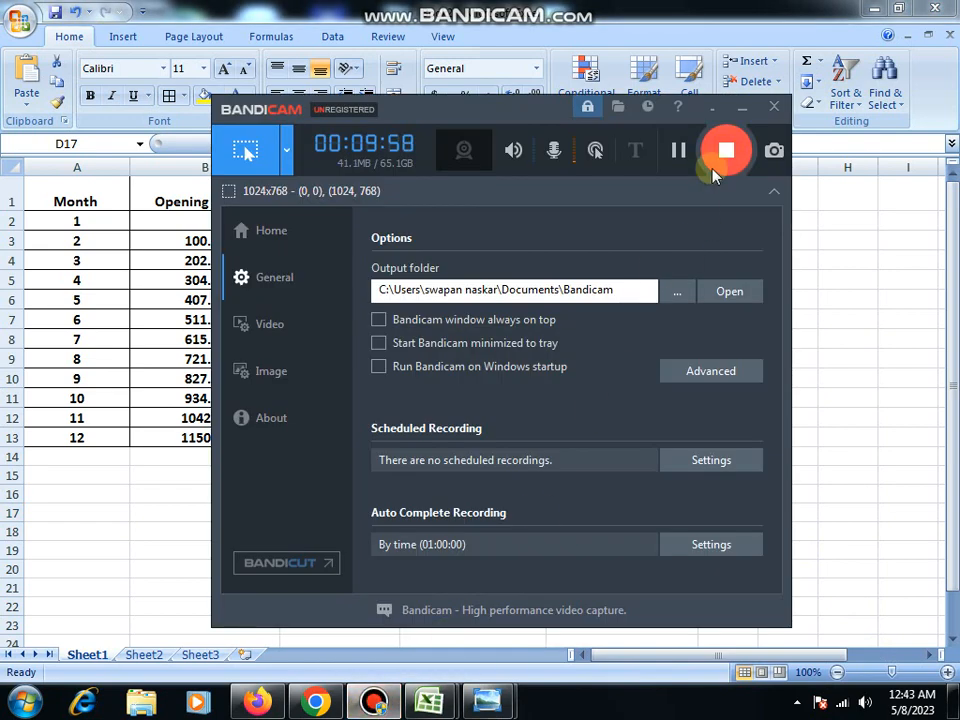